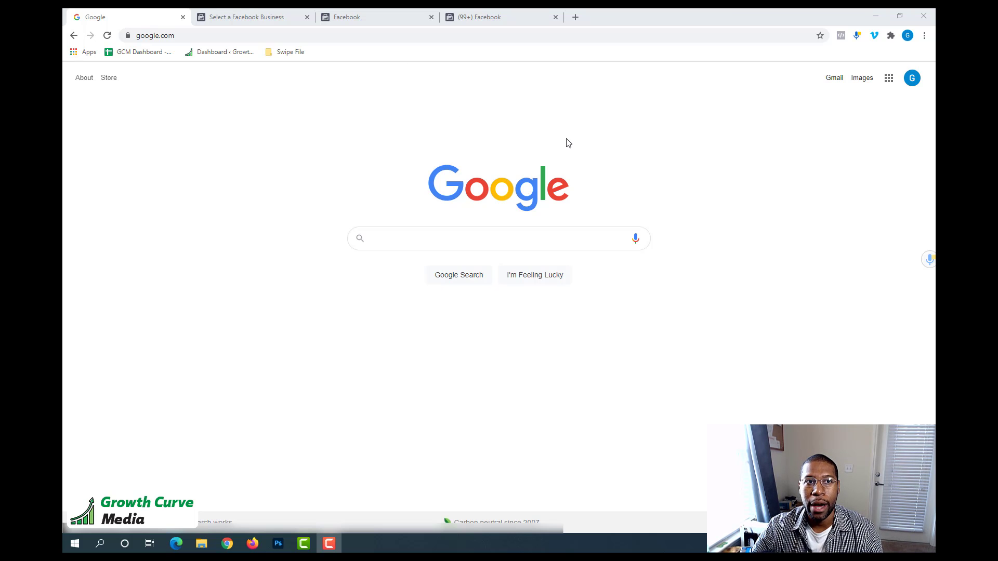
Bring up the business selection page at business.facebook.com and highlight its web address.
click(273, 16)
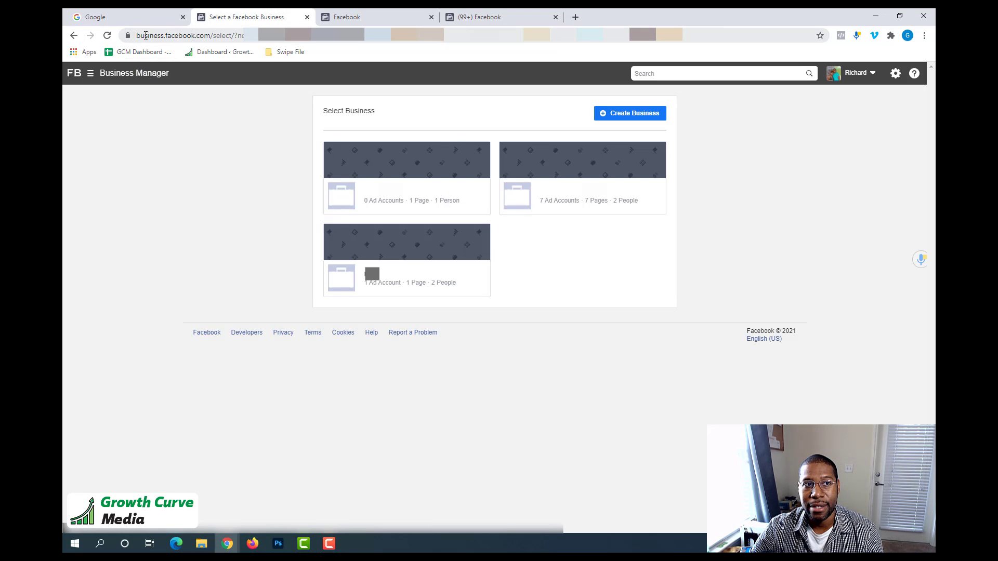
drag(138, 36, 213, 35)
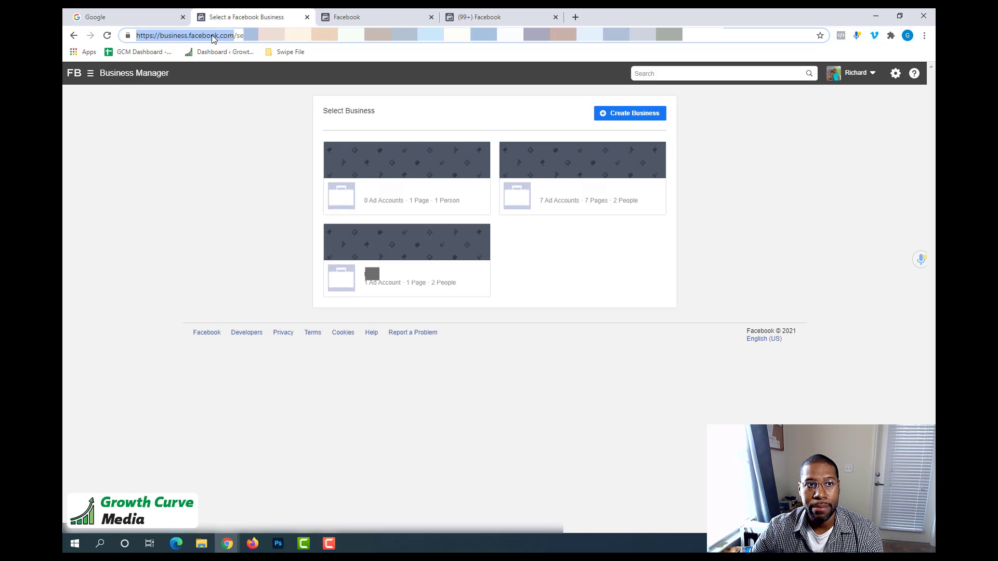
click(239, 36)
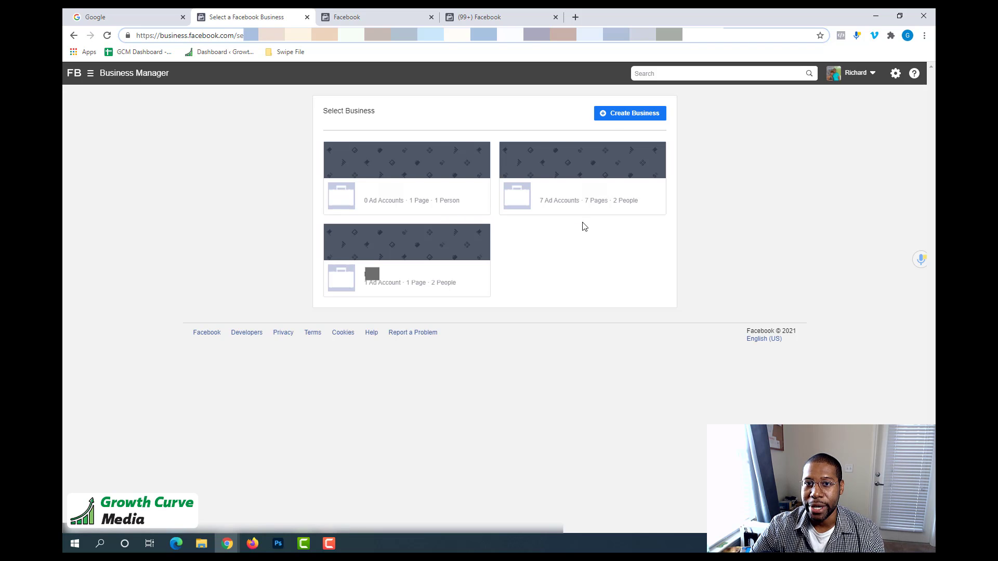
click(633, 116)
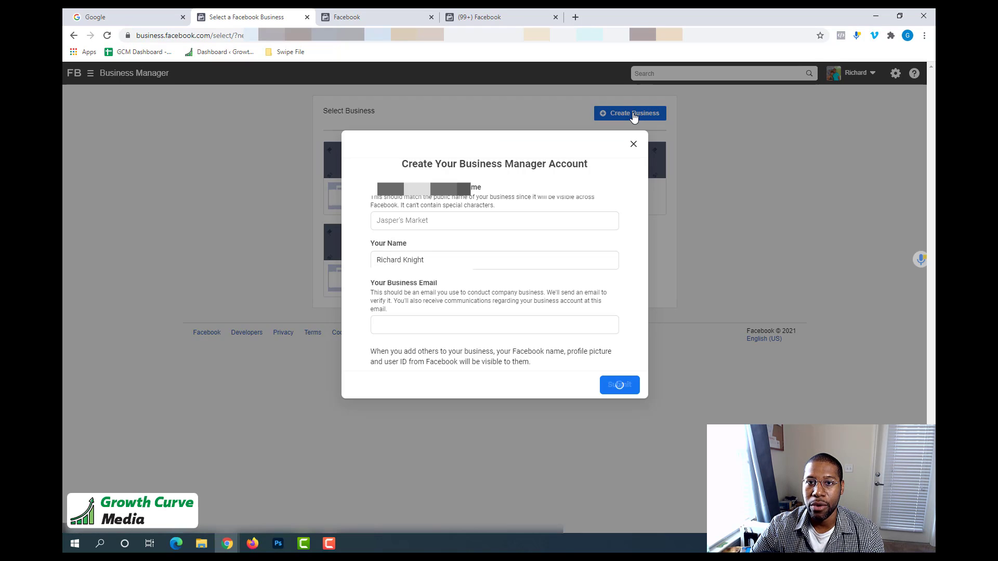
click(379, 217)
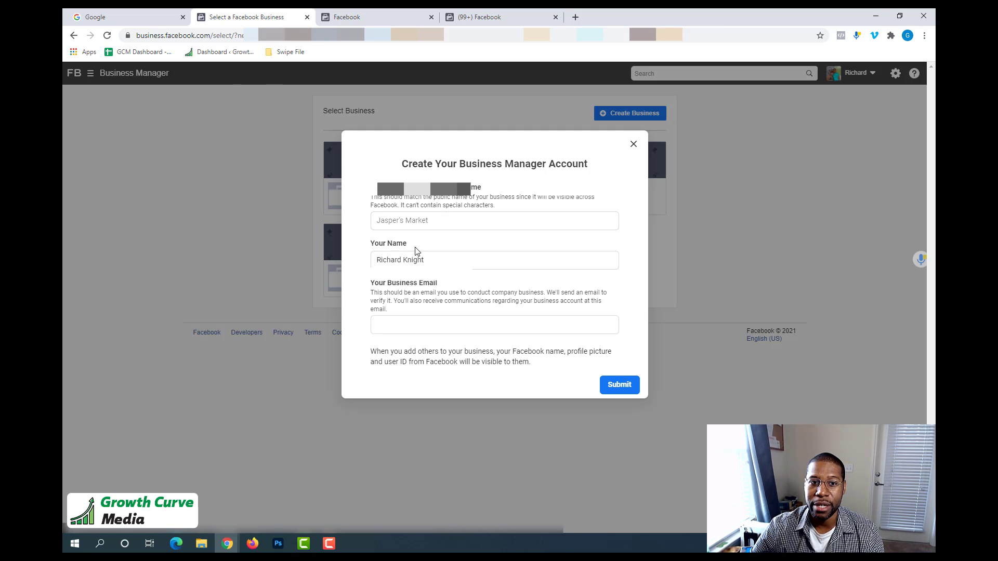
click(633, 145)
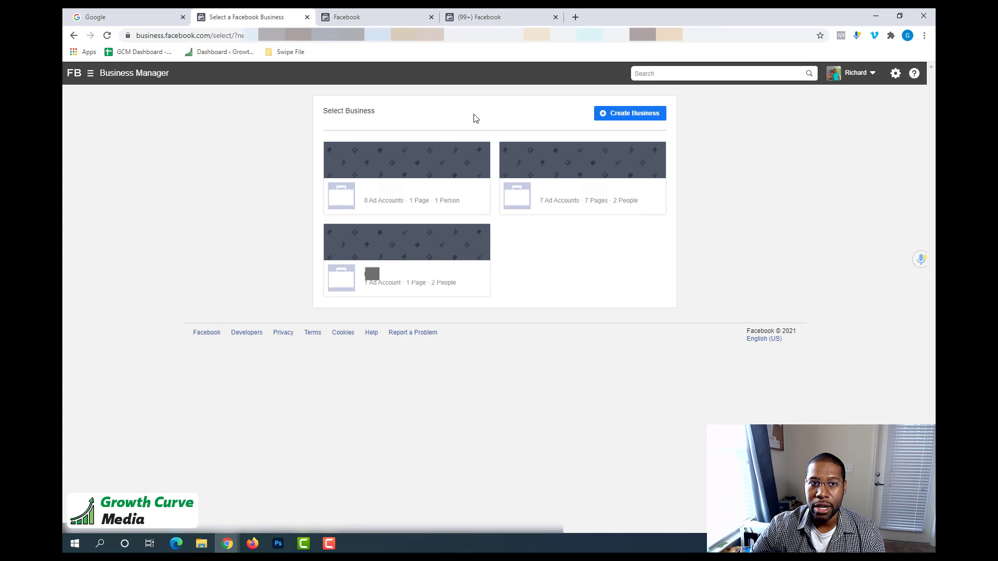
Open the business with 7 ad accounts and go to the Pixels section under Data Sources in its Business Settings.
click(564, 200)
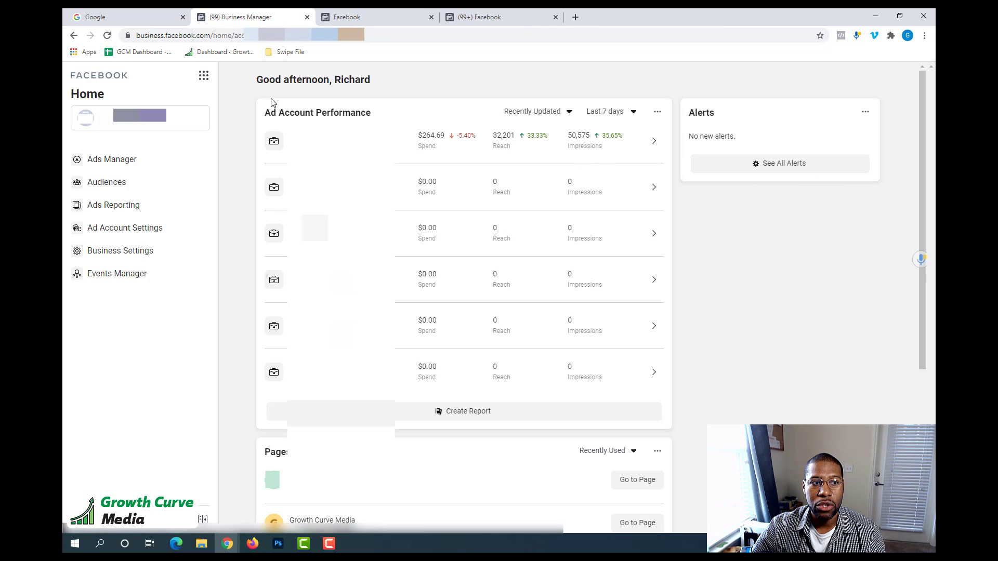
click(131, 254)
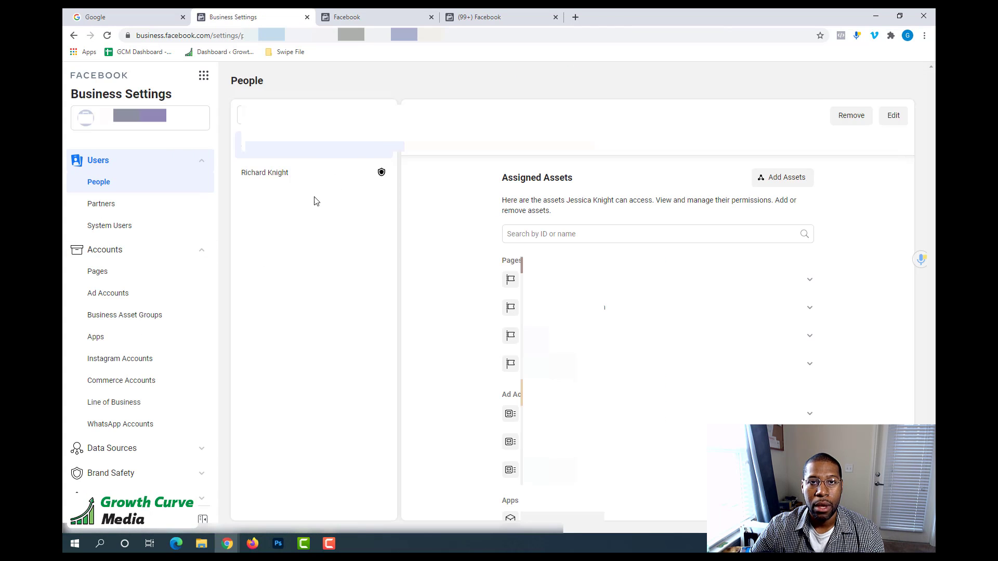
scroll(151, 242, down, 3)
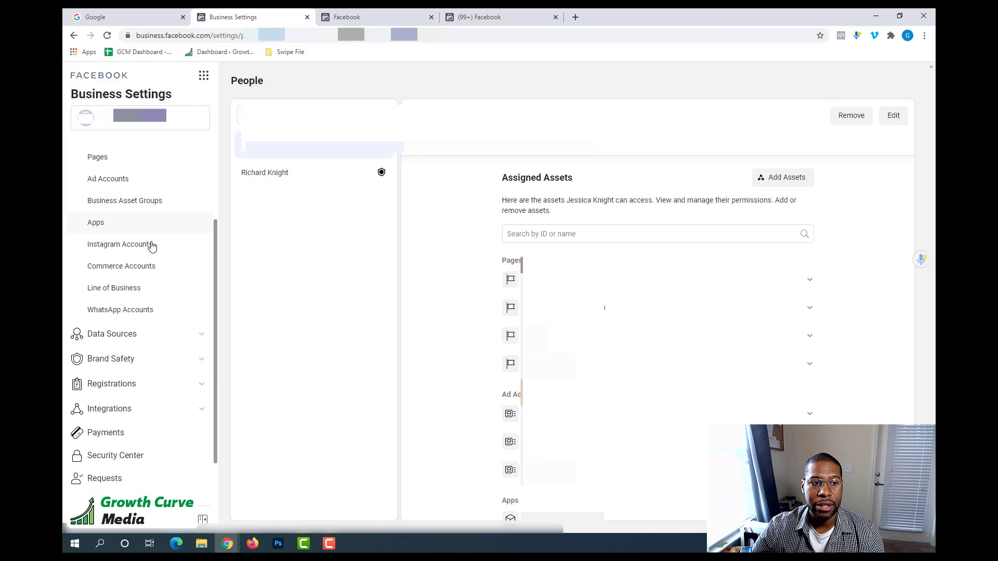
click(200, 294)
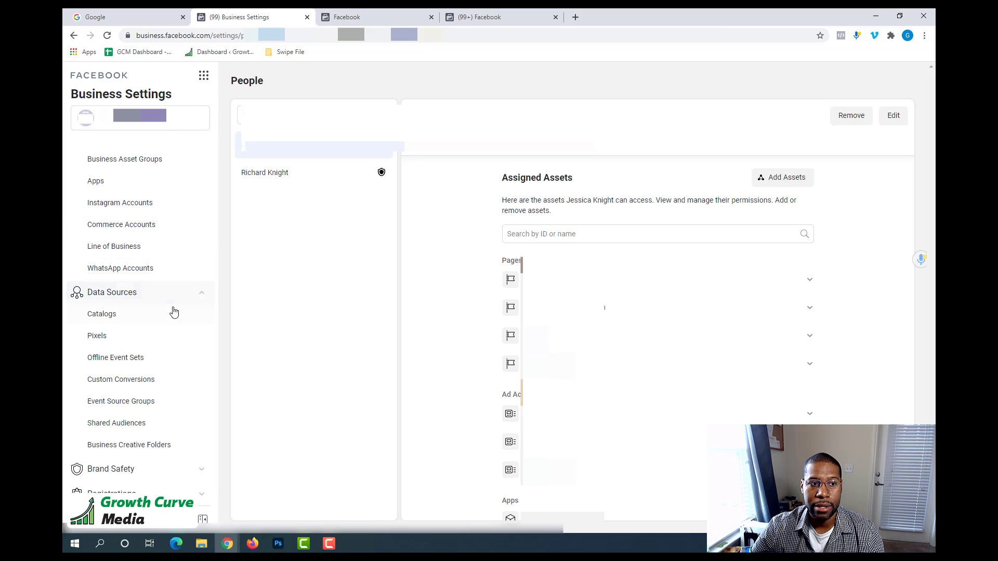
click(104, 343)
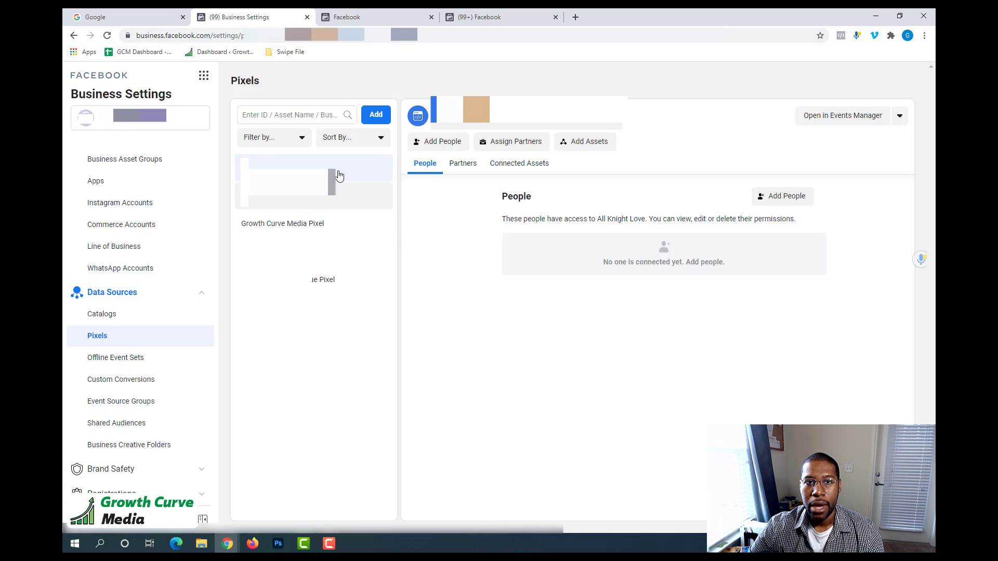
Create a new pixel named GCM Test Pixel, leaving the website URL blank.
click(374, 120)
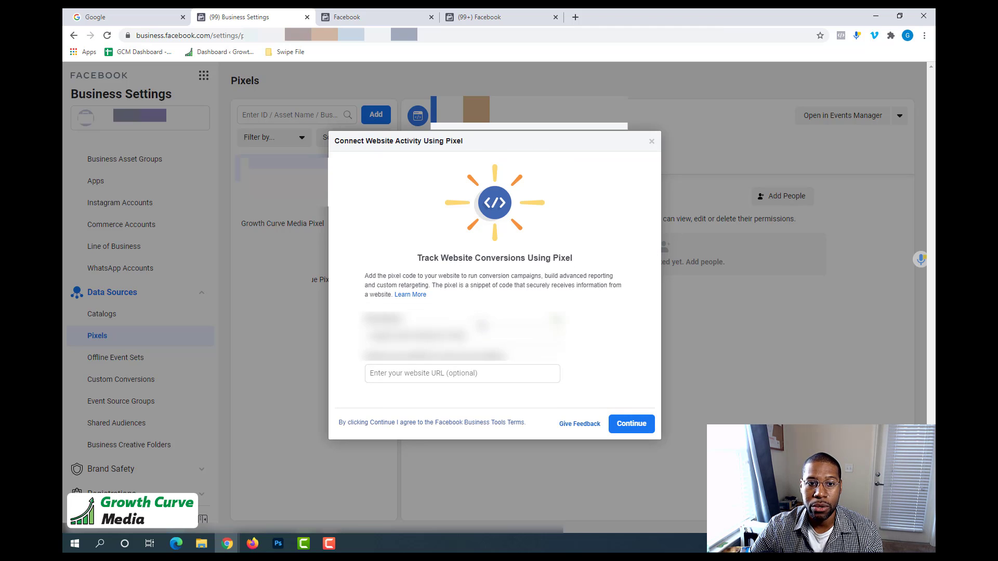
drag(485, 336, 367, 336)
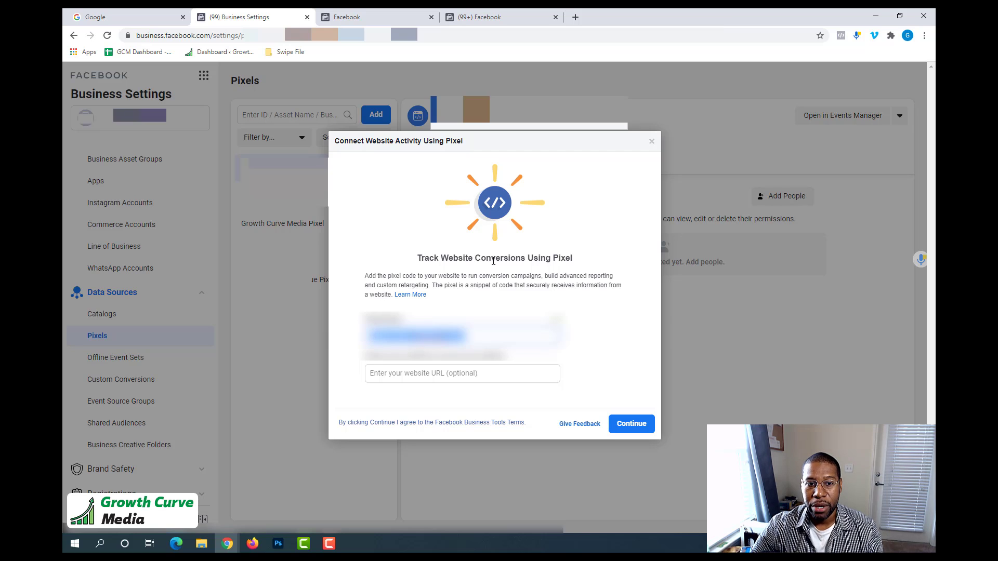
text(GCM)
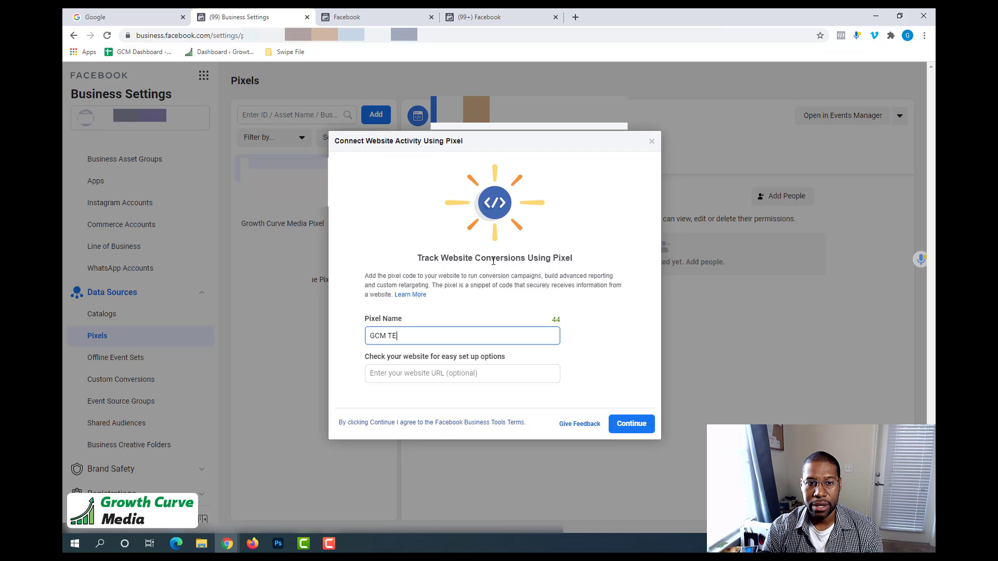
text( Test Pixel)
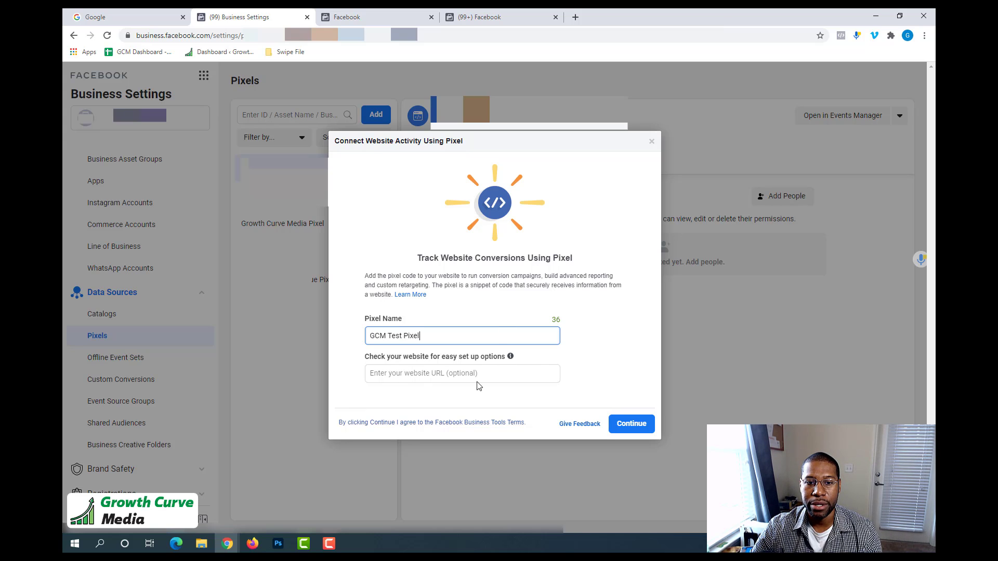
click(632, 424)
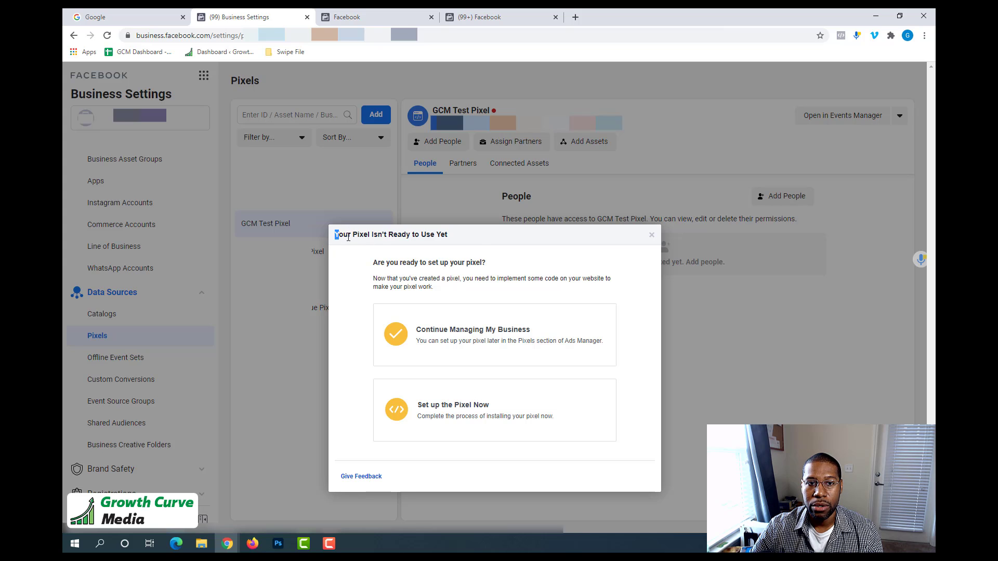
Review the available methods for installing the new pixel's code, then cancel the setup without choosing one.
drag(335, 235, 469, 237)
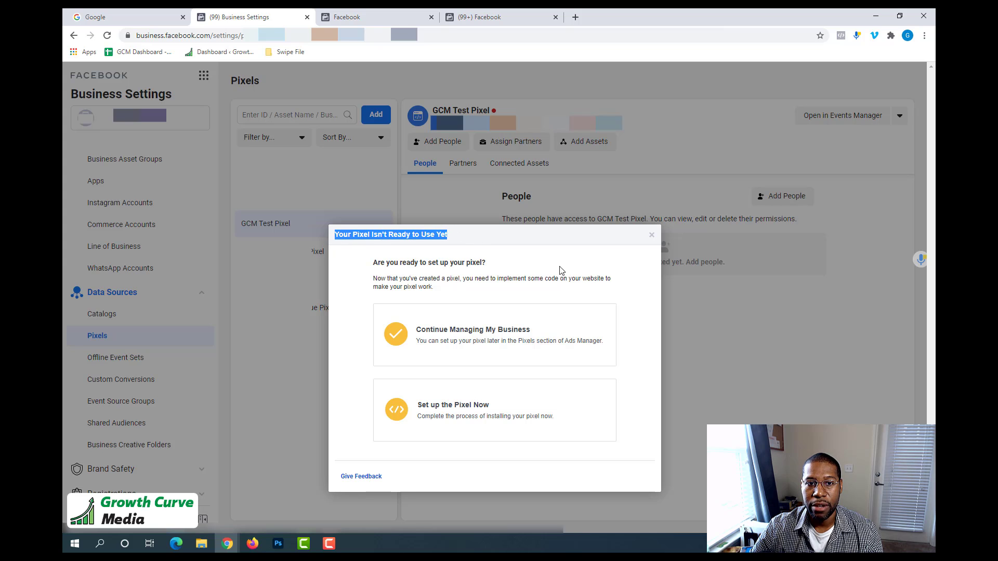
click(457, 416)
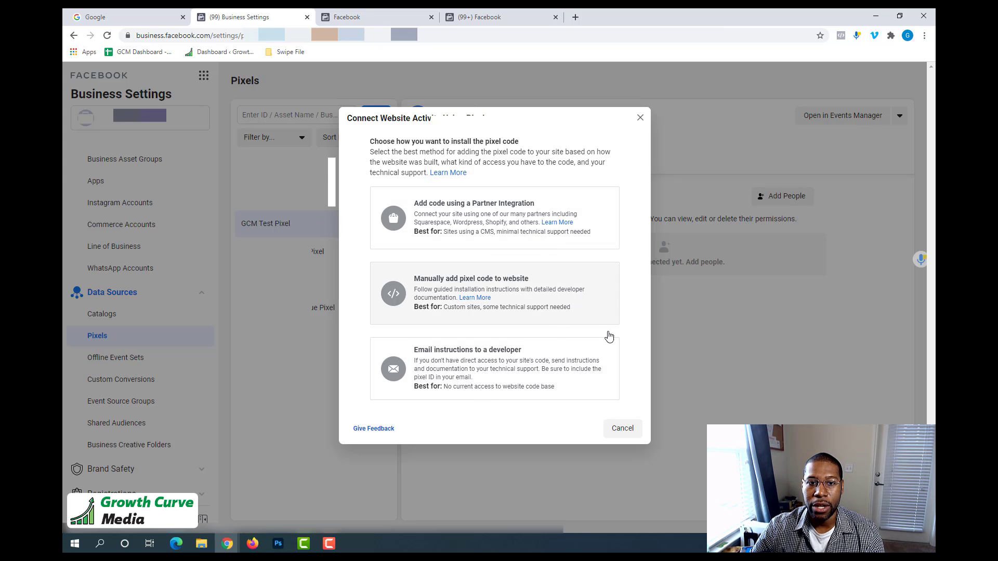
click(623, 429)
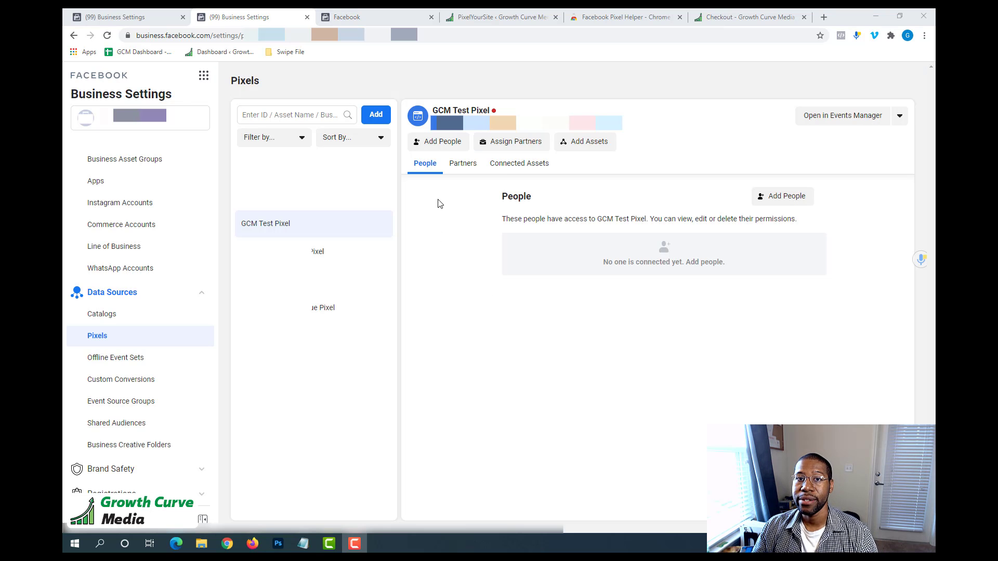
Assign the account owner to GCM Test Pixel with both View Pixels and Manage Pixel permissions.
click(425, 163)
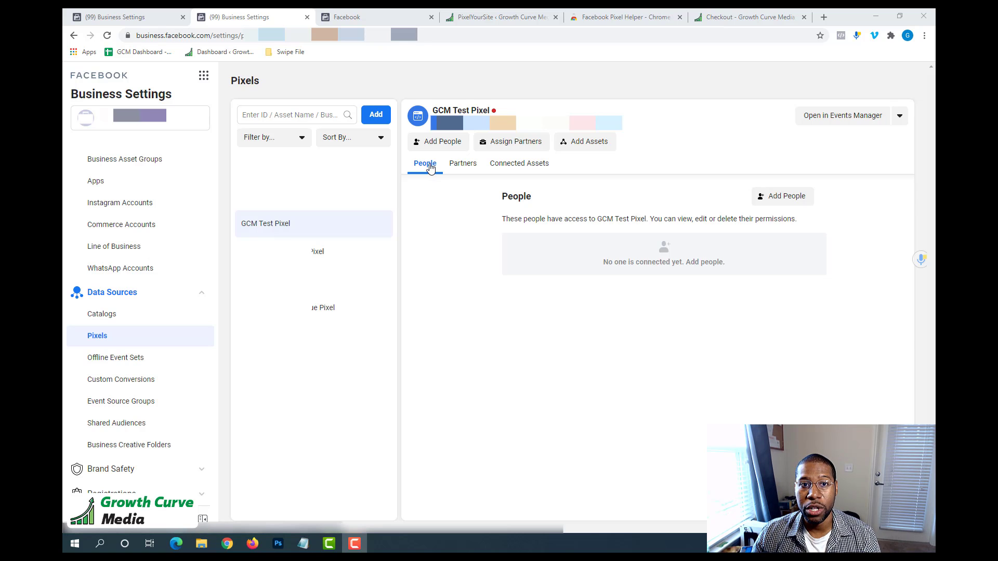
click(788, 199)
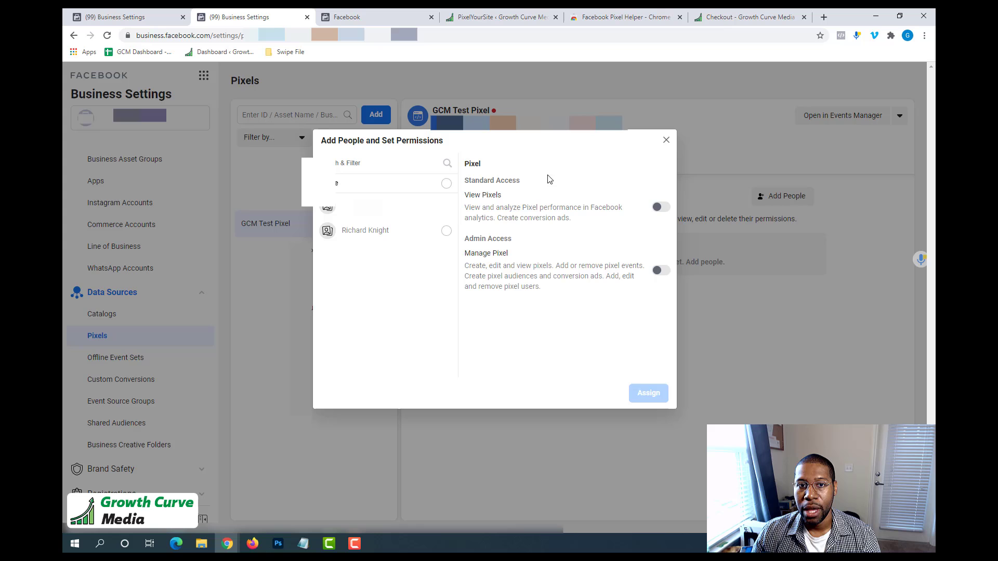
click(357, 230)
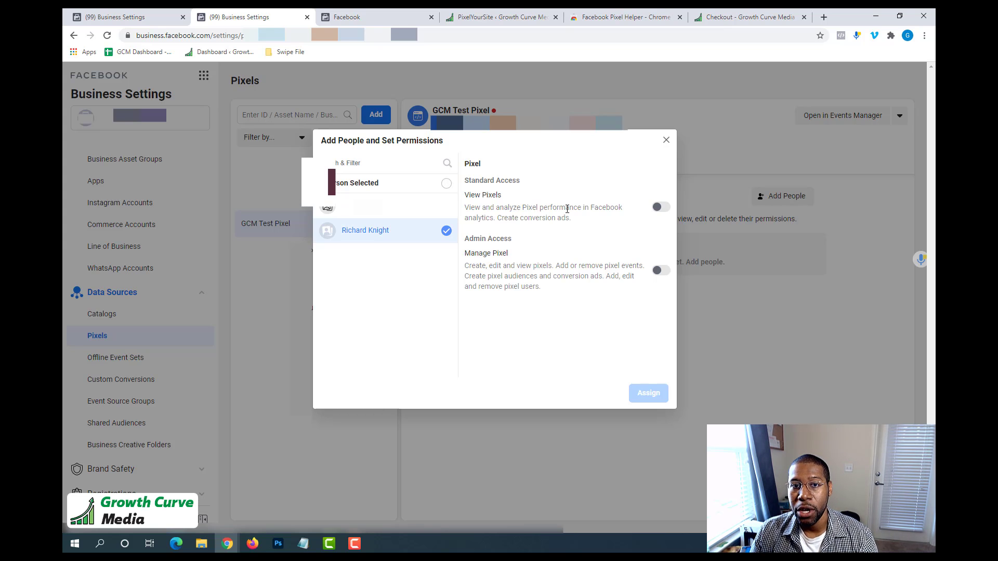
click(660, 207)
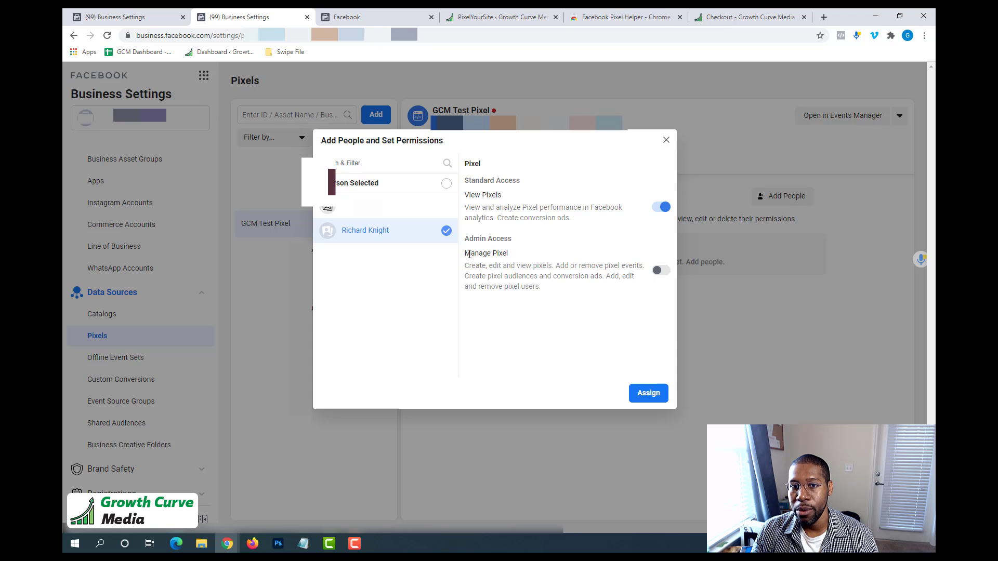
drag(465, 254, 526, 267)
click(653, 276)
click(659, 269)
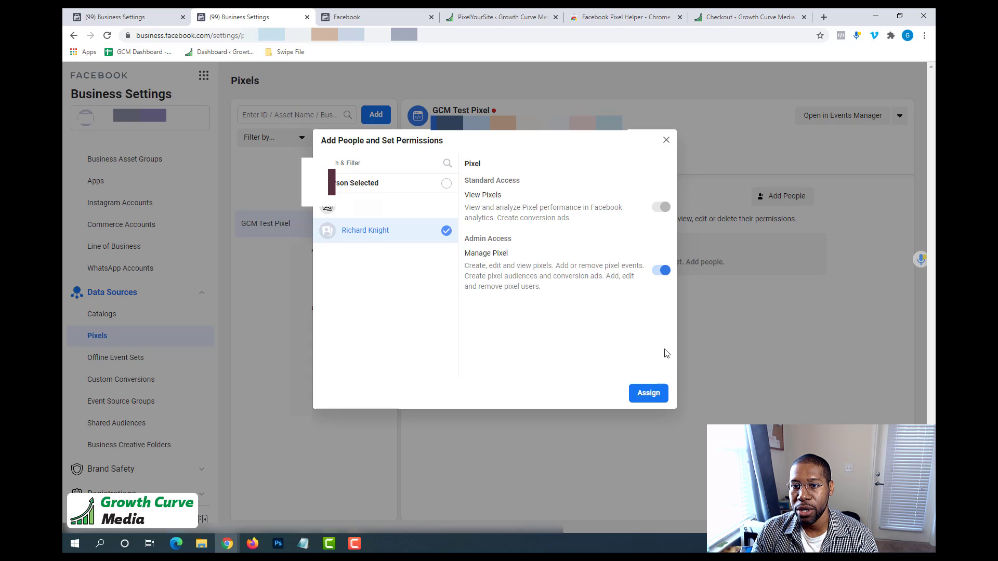
click(647, 393)
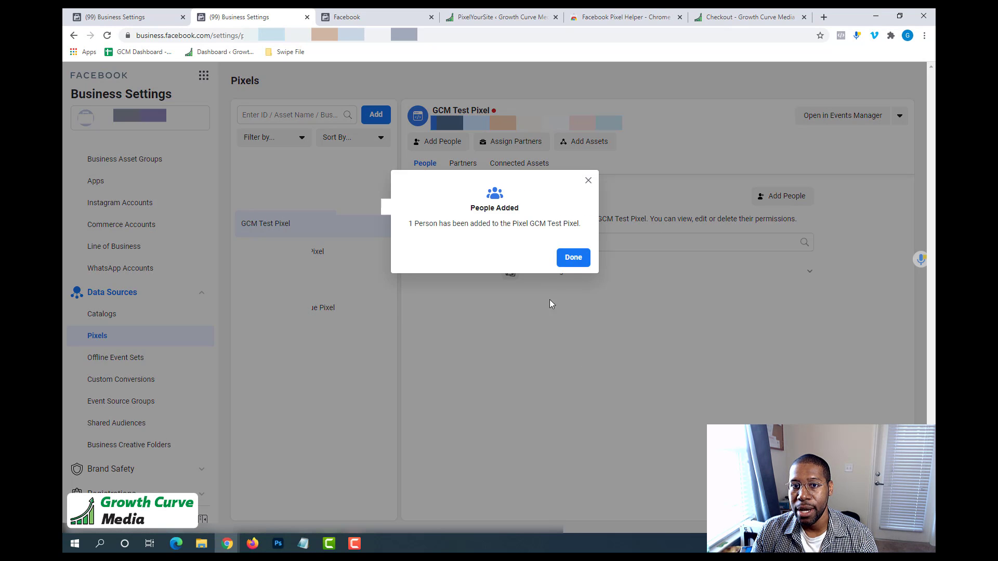
click(574, 257)
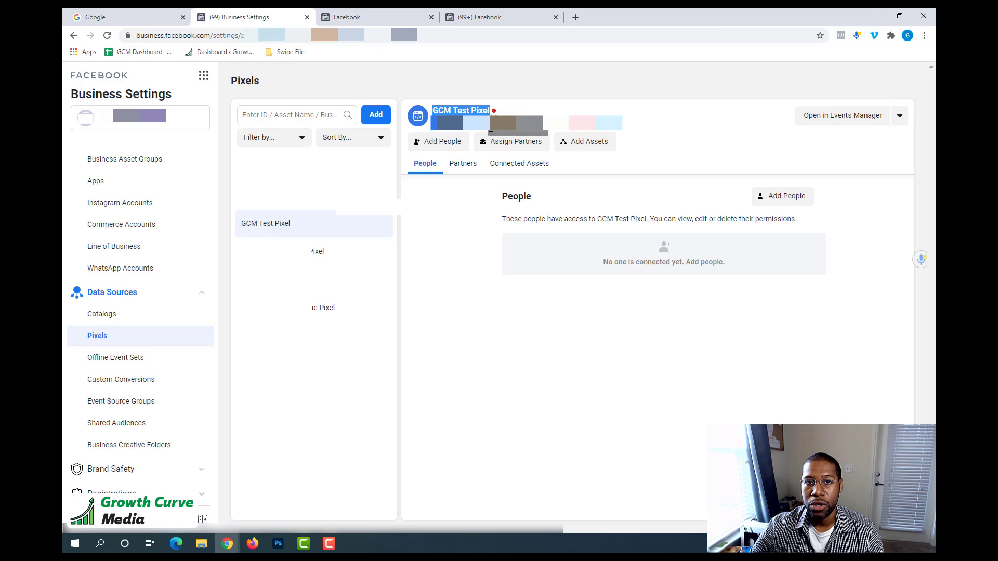
Open GCM Test Pixel's settings in Events Manager and copy its pixel ID to the clipboard.
click(869, 120)
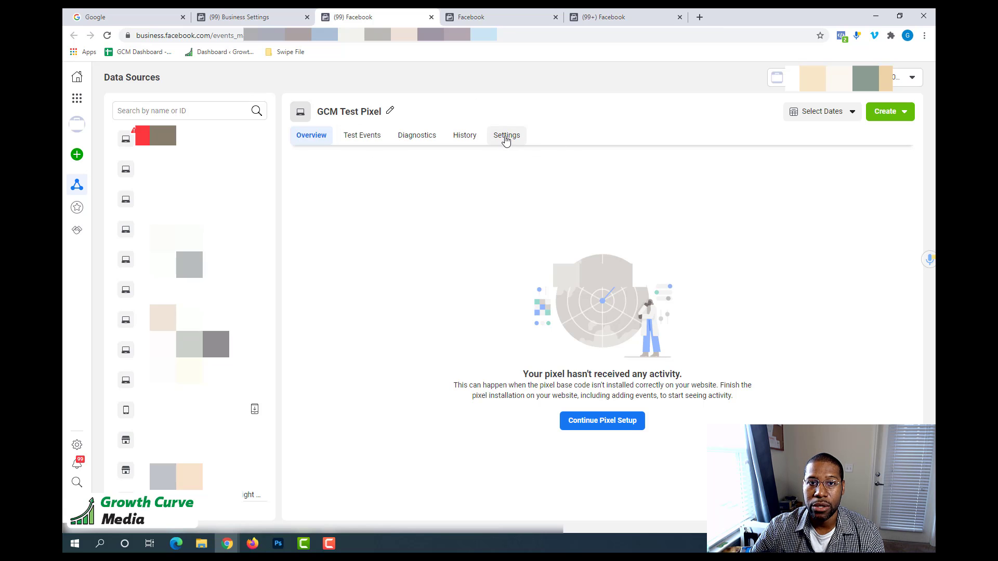
click(505, 139)
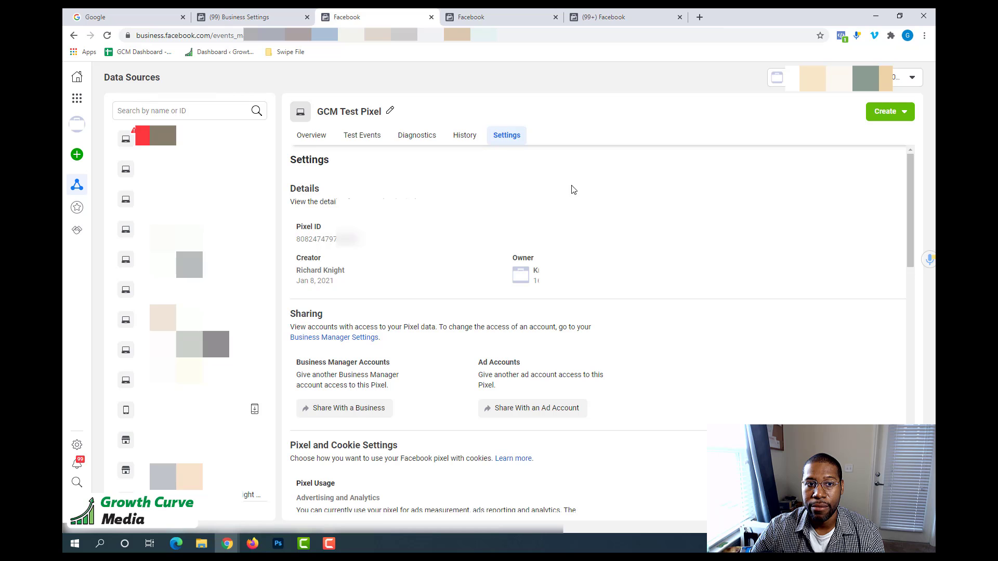
click(319, 241)
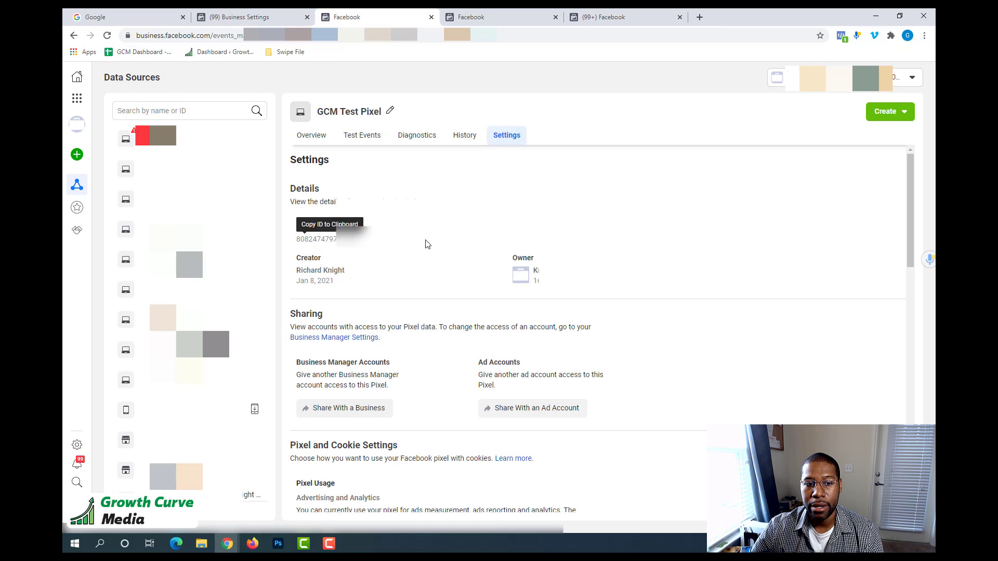
Paste the copied pixel ID into a new Notepad document and put the Notepad window away.
click(74, 551)
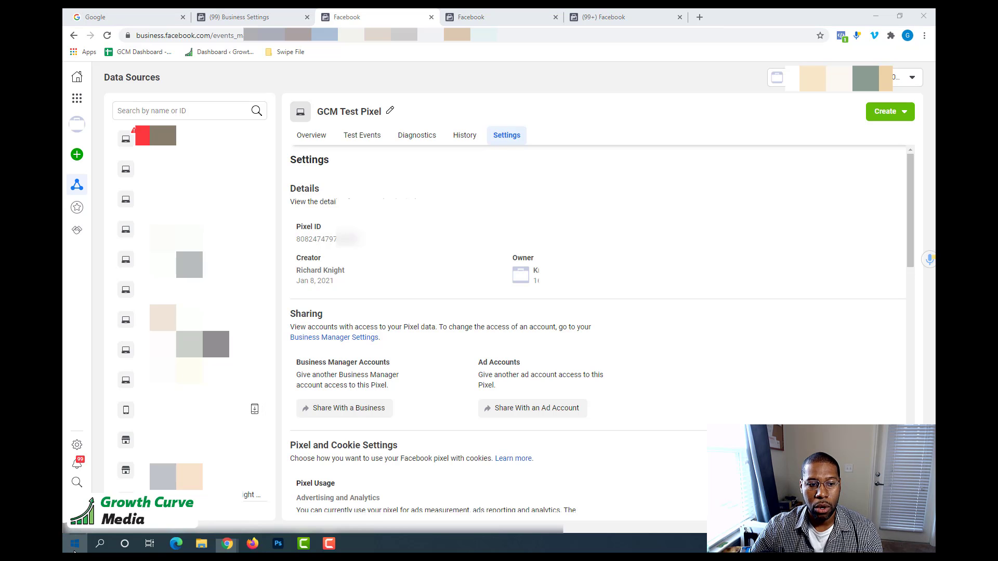
text(notepad)
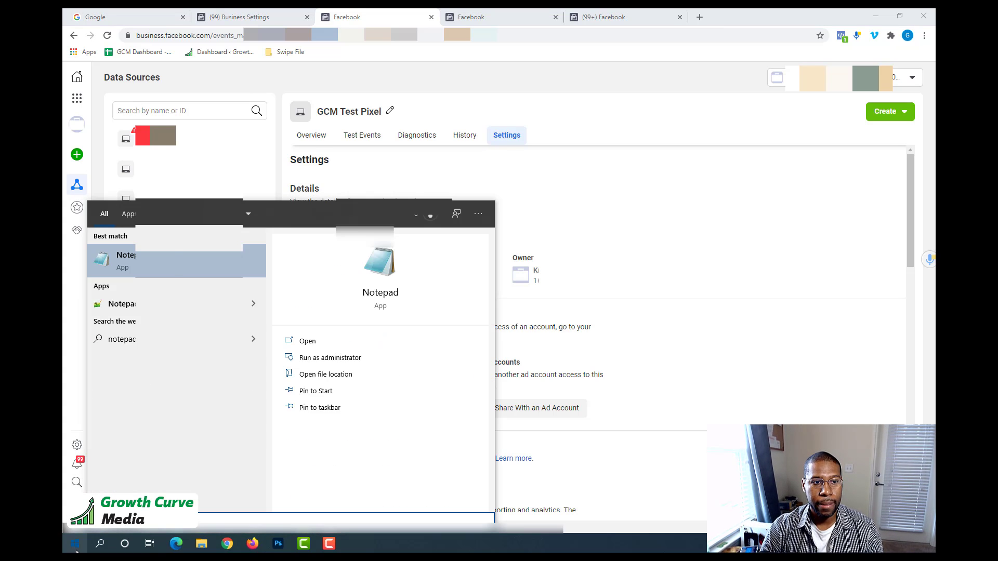
key(Return)
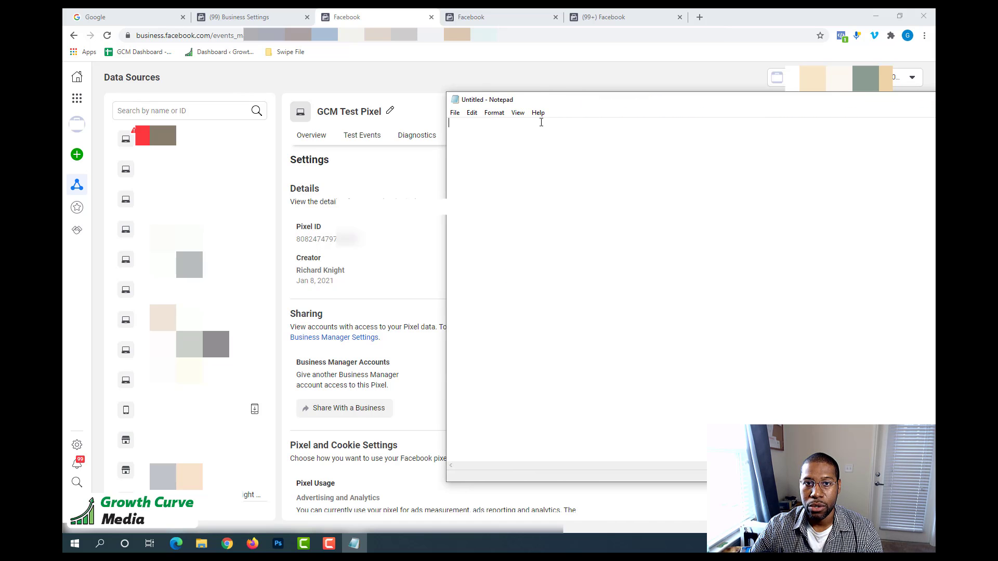
key(ctrl+v)
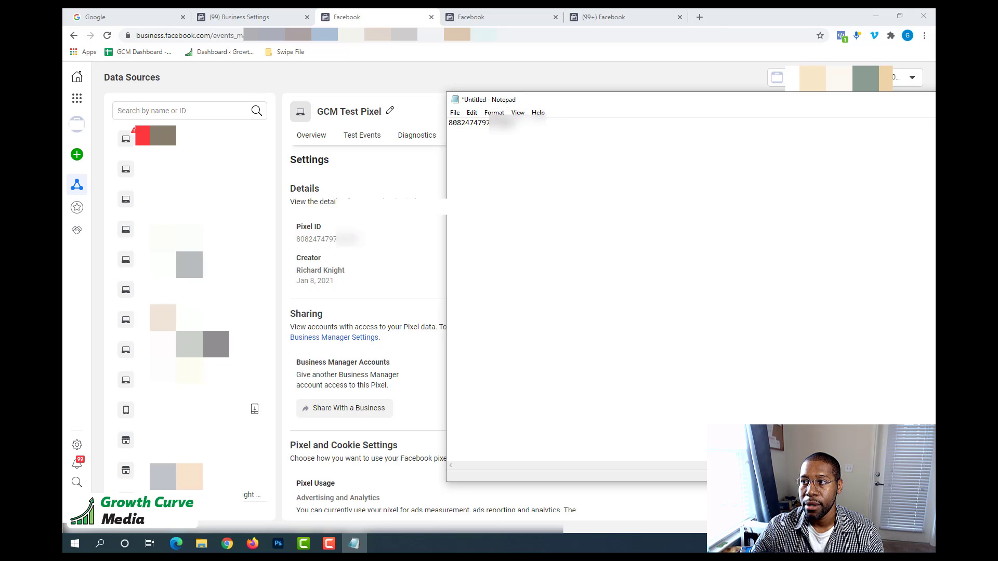
click(934, 99)
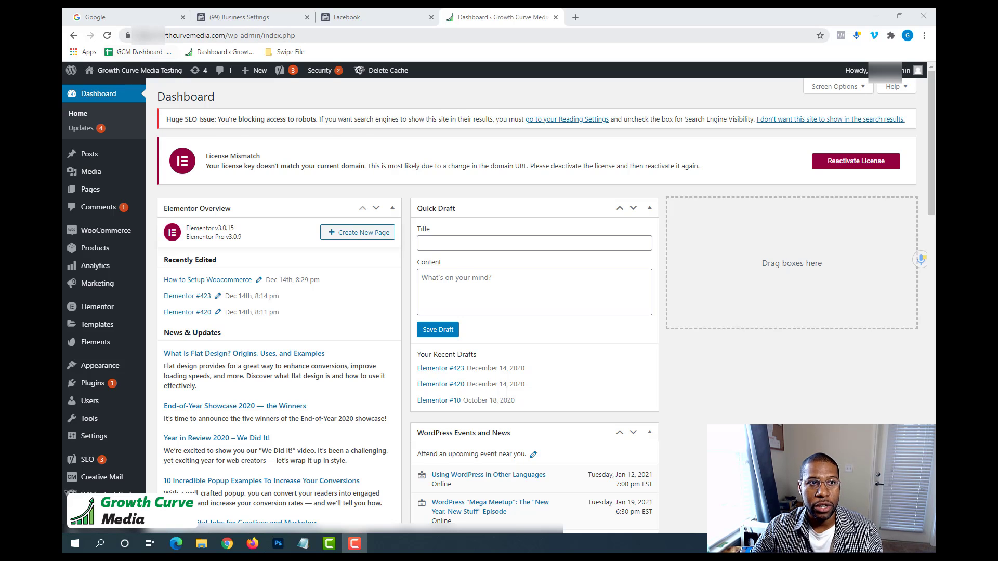
Highlight the wp-admin part of the test site's WordPress dashboard address.
double_click(229, 36)
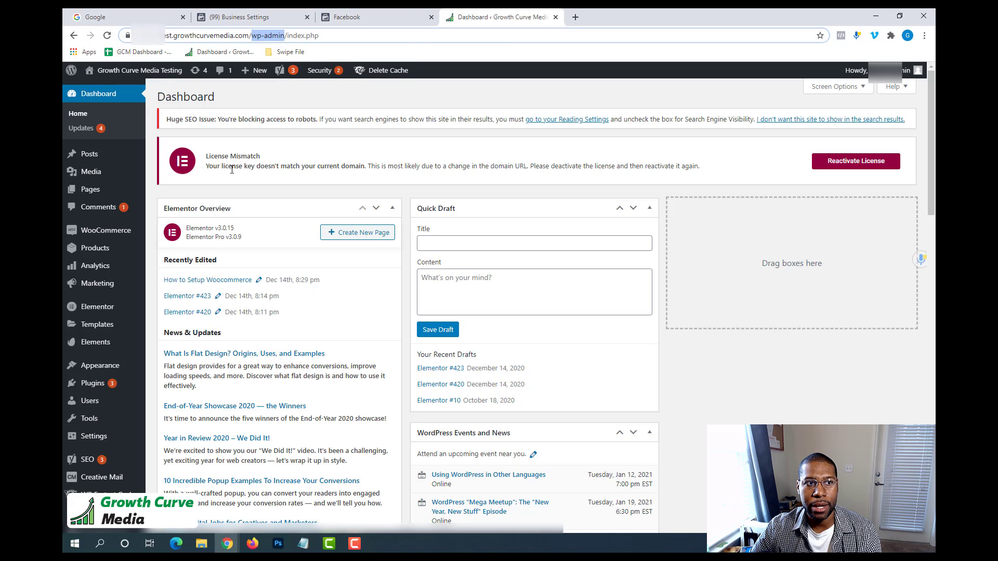
Open the site's plugin management in a new browser tab and search the plugins available to add for "pixel your site".
middle_click(88, 384)
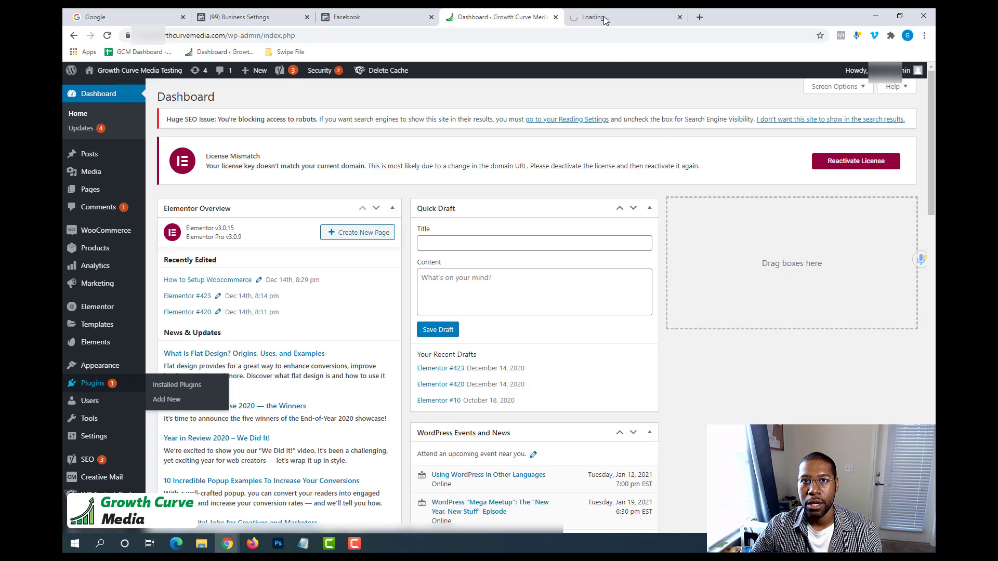
click(605, 18)
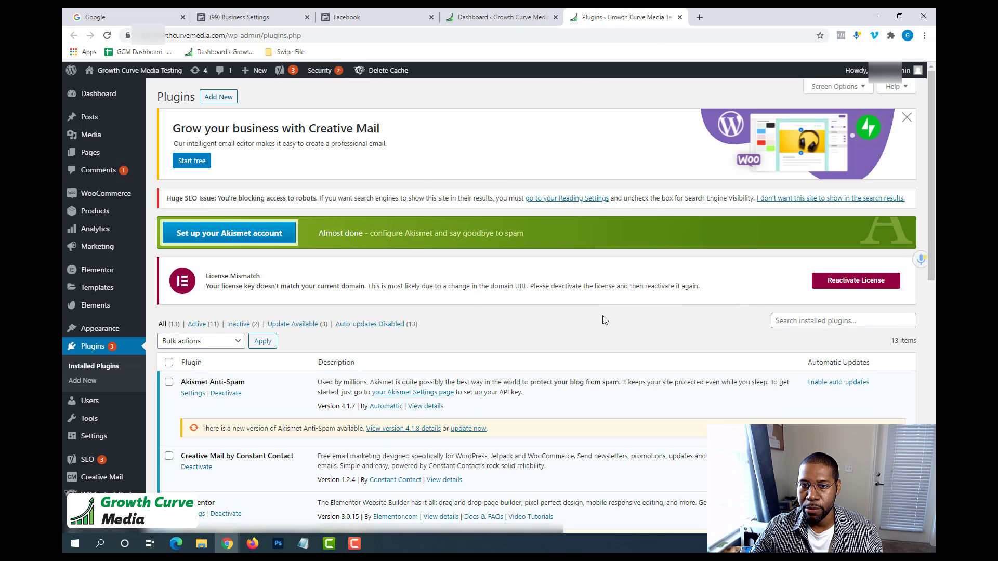
click(211, 100)
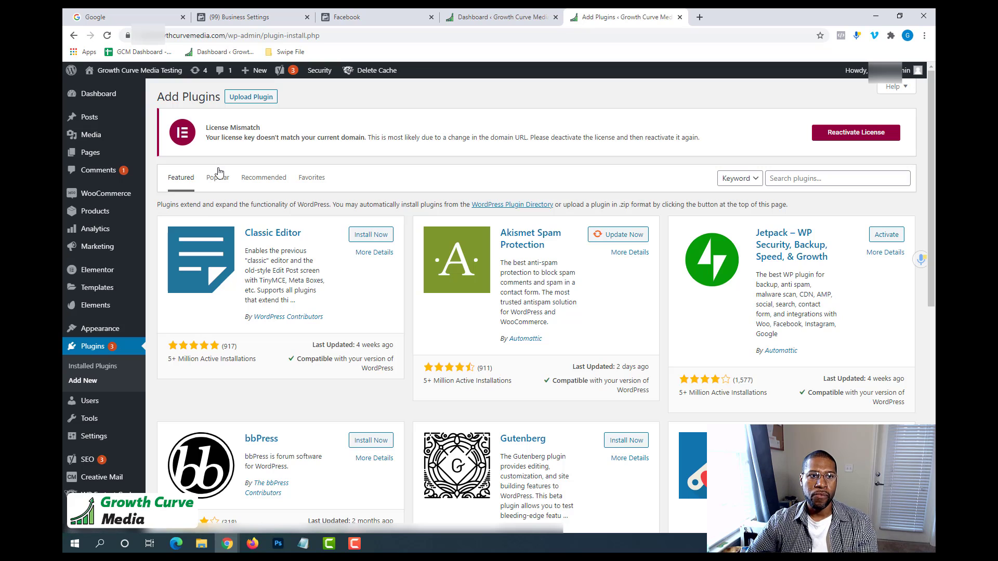
click(787, 179)
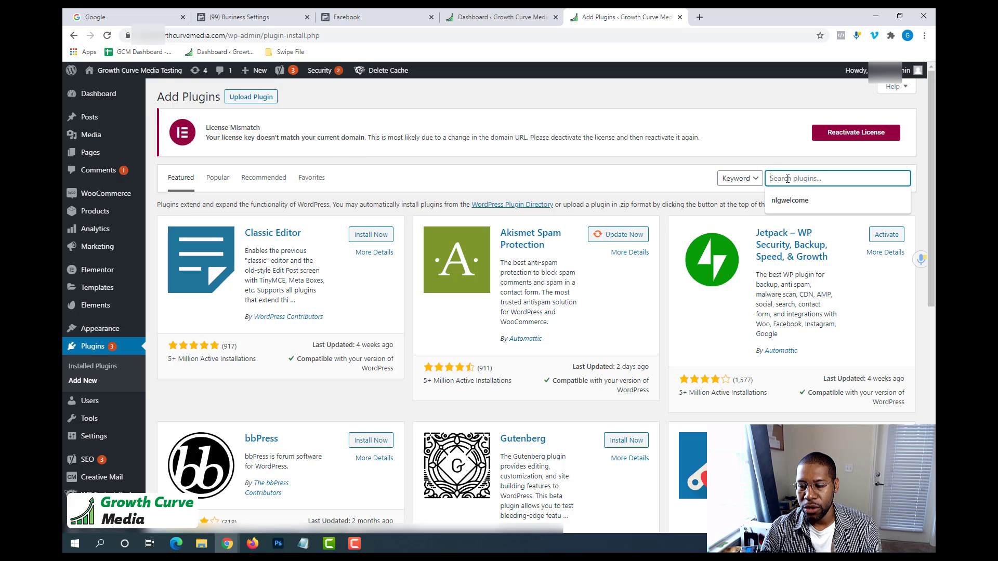
text(p)
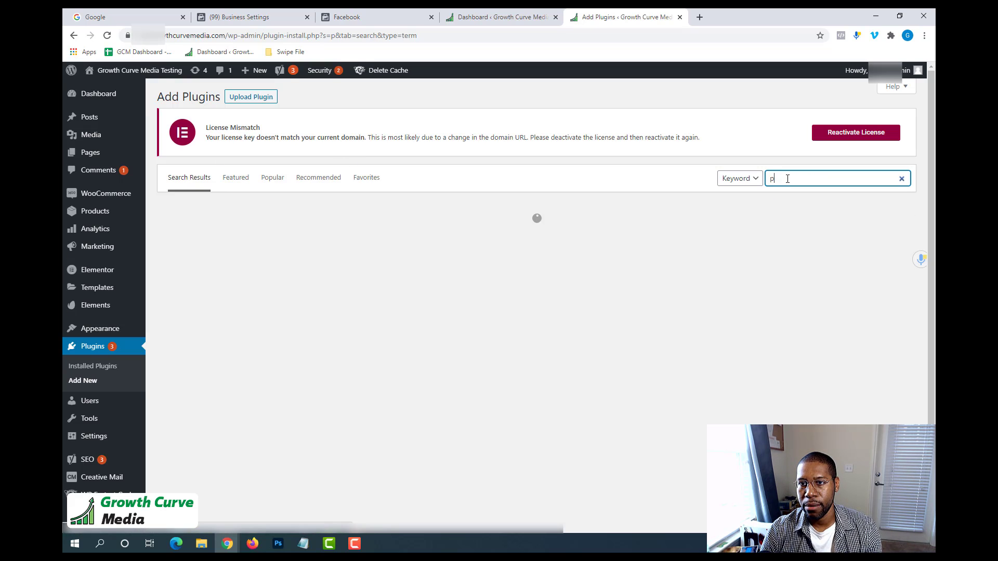
text(ixel y)
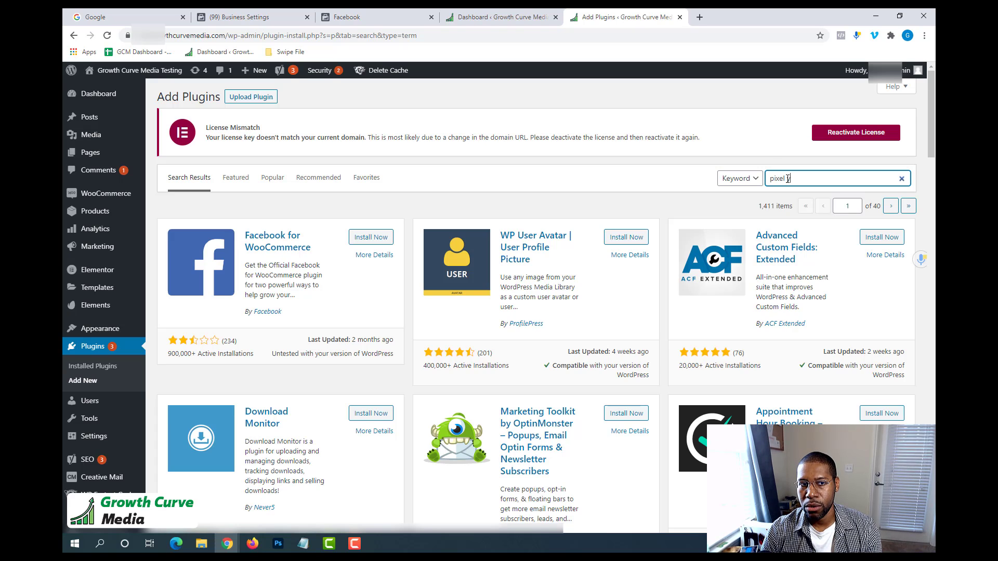
text(our site)
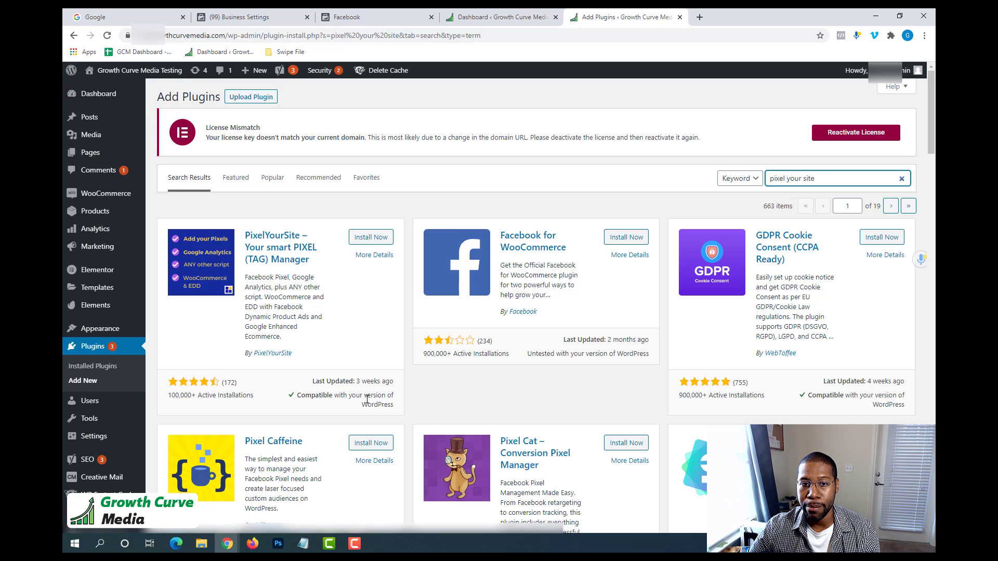
Install and activate the PixelYourSite – Your smart PIXEL (TAG) Manager plugin.
drag(439, 208, 561, 196)
drag(592, 295, 509, 266)
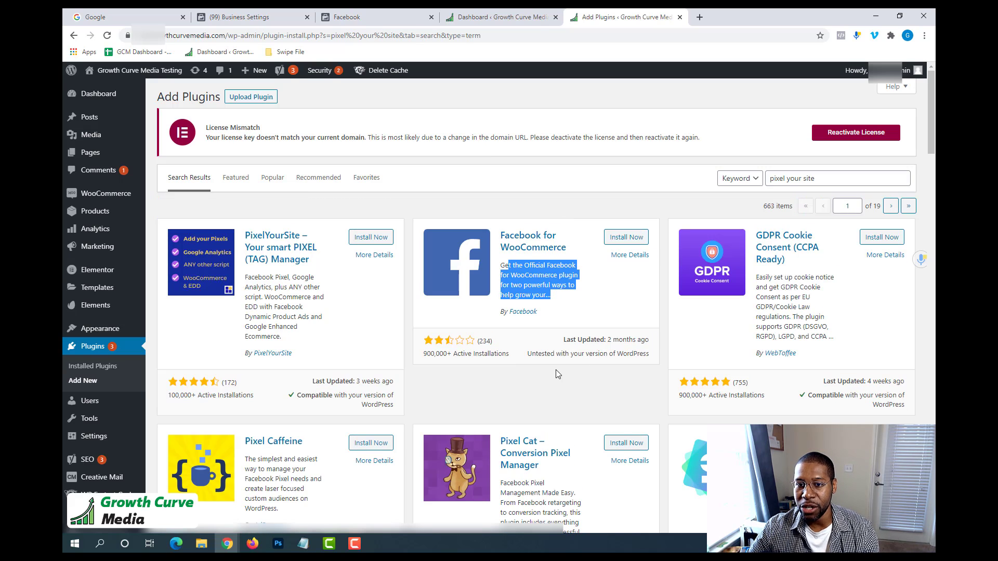
click(368, 243)
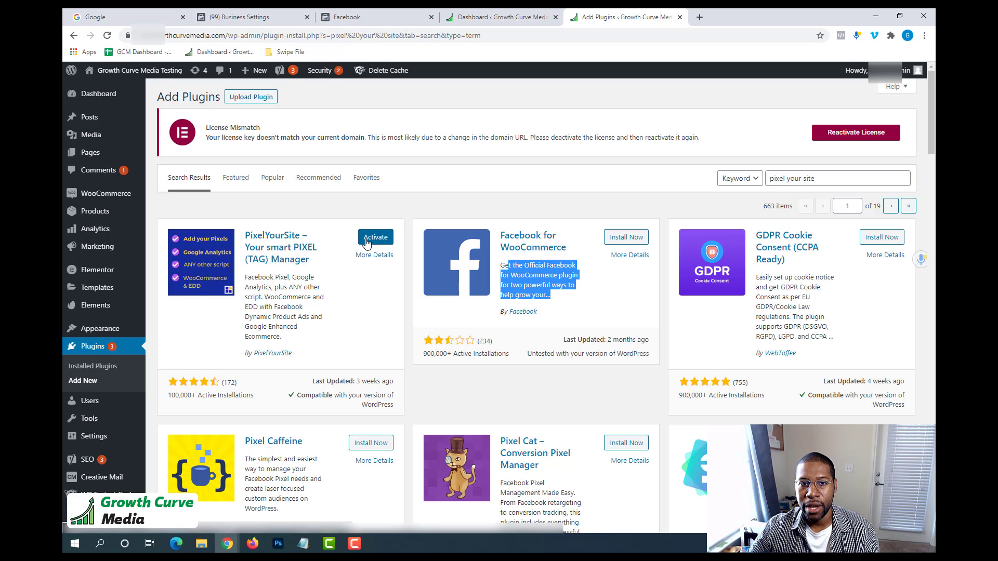
click(366, 240)
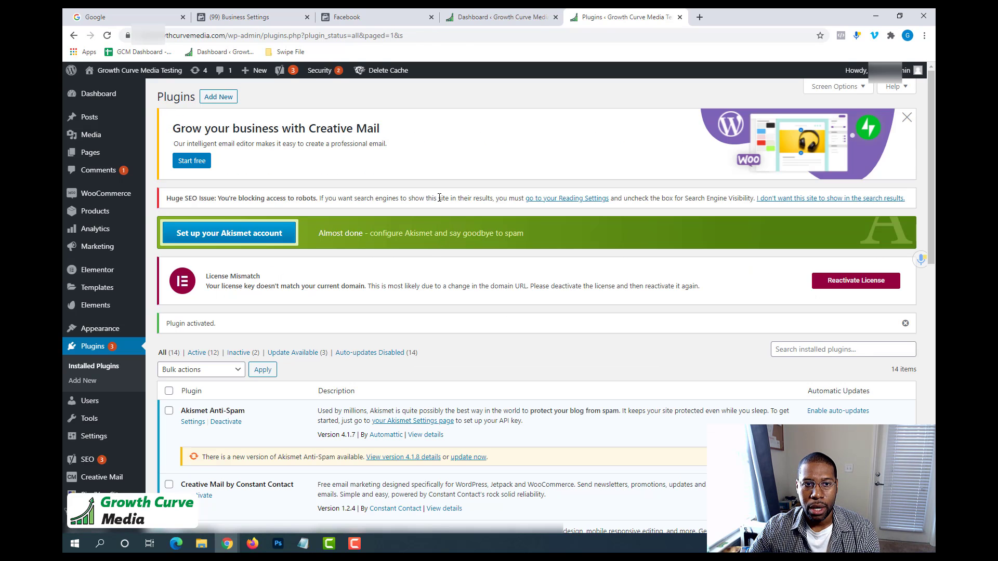
Open the PixelYourSite plugin's dashboard in the WordPress admin.
scroll(441, 201, down, 7)
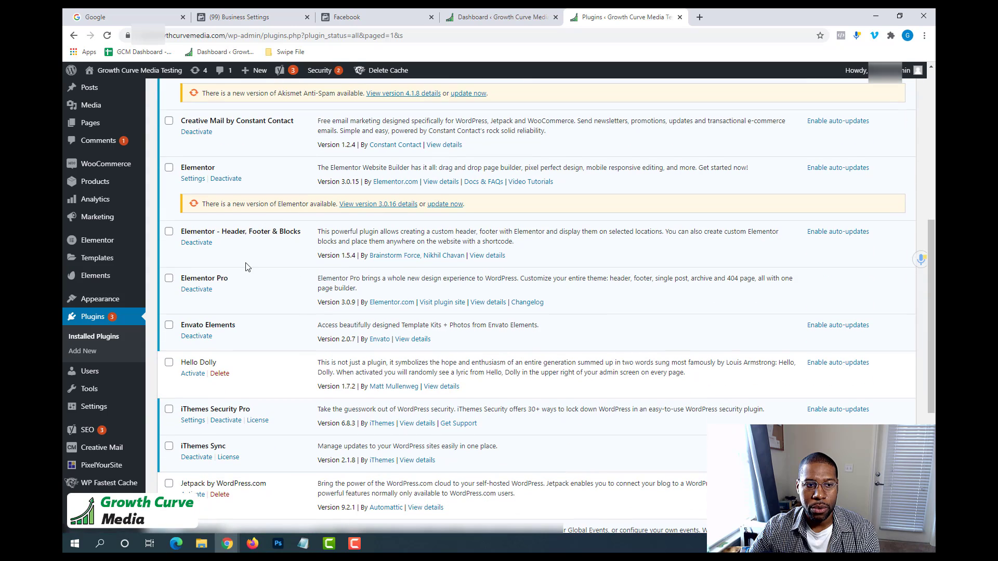
mouse_move(96, 466)
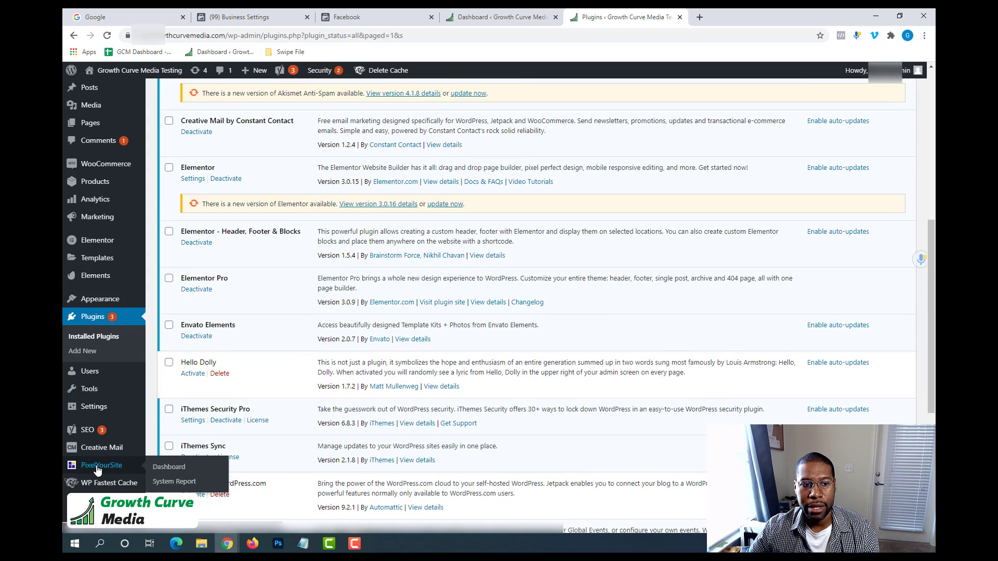
click(97, 466)
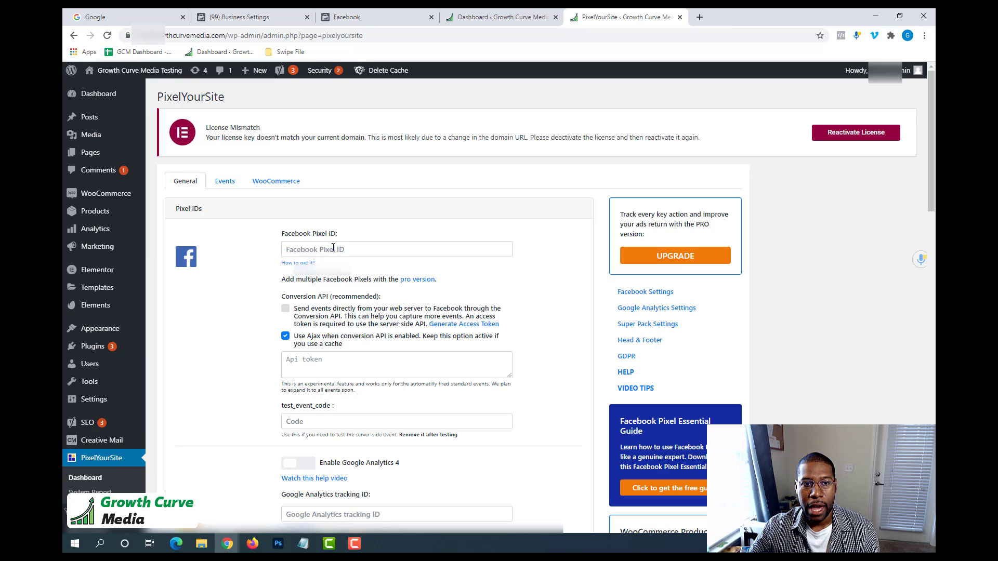
Copy the stored pixel ID from Notepad into PixelYourSite's Facebook Pixel ID setting and save the settings.
click(304, 249)
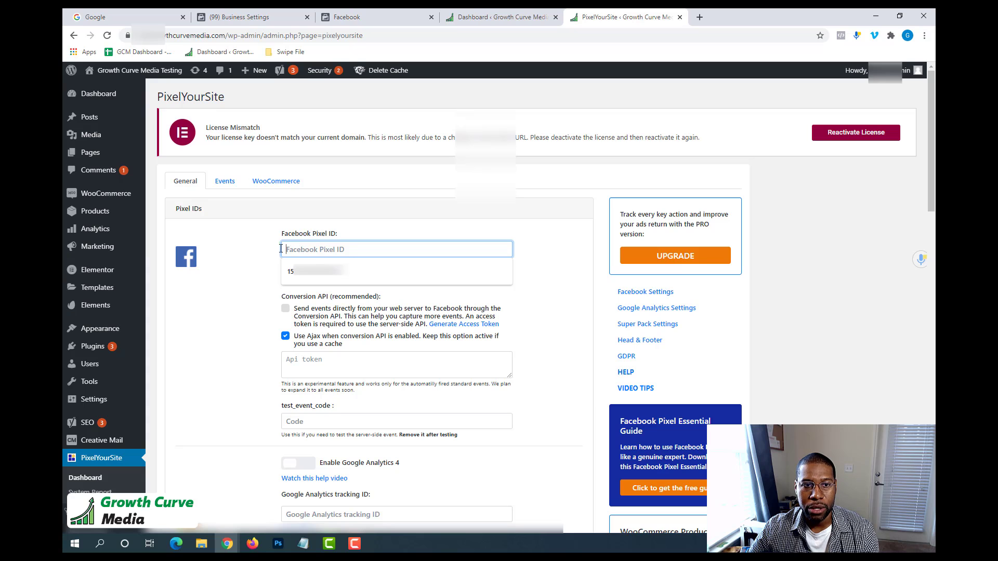
click(303, 544)
drag(523, 125, 425, 127)
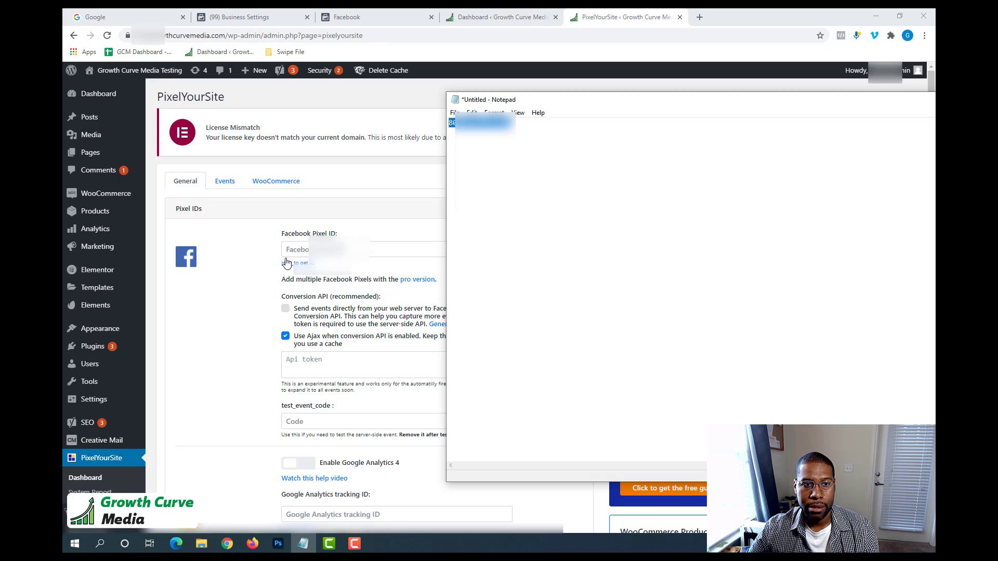
click(427, 251)
key(ctrl+v)
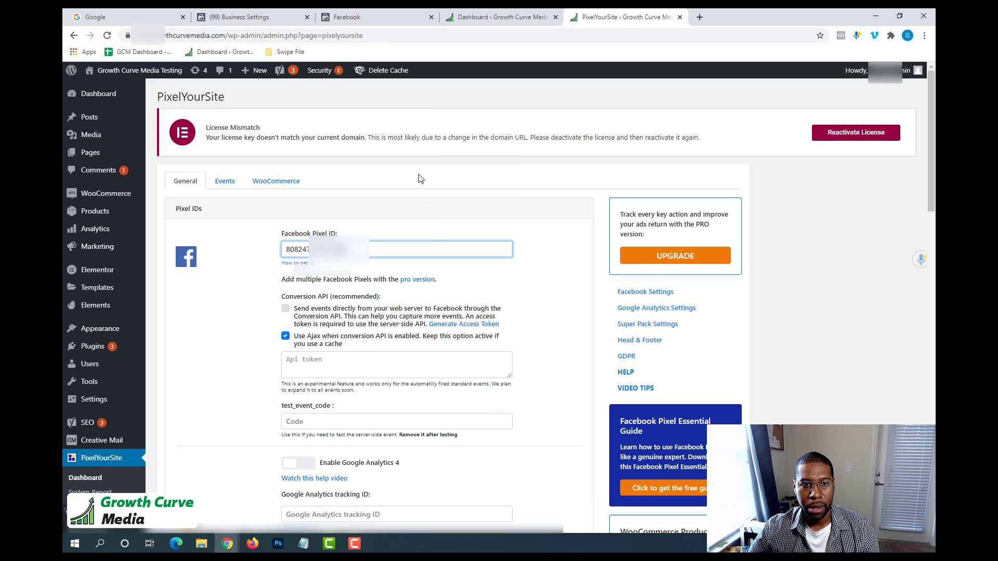
scroll(575, 299, down, 20)
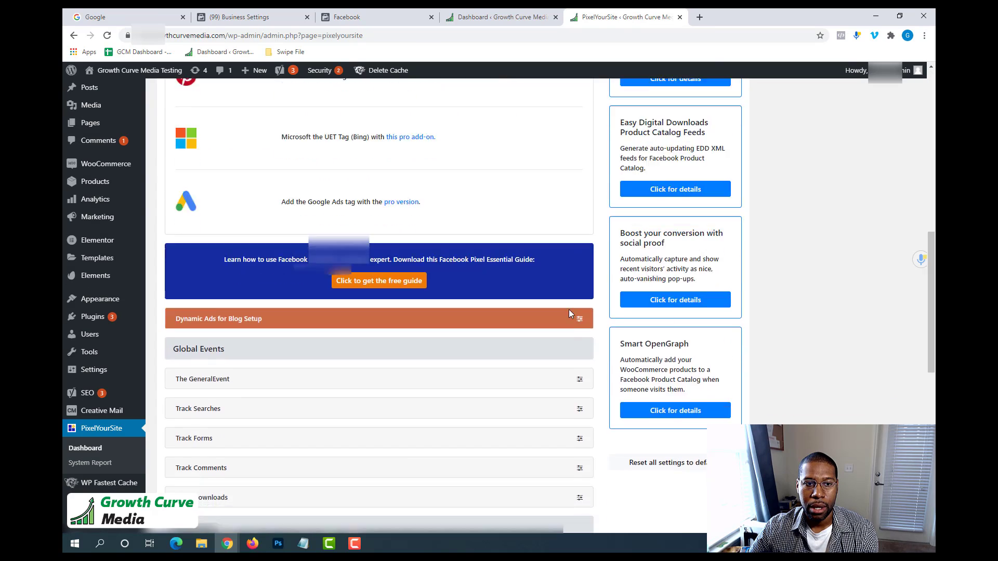
click(415, 471)
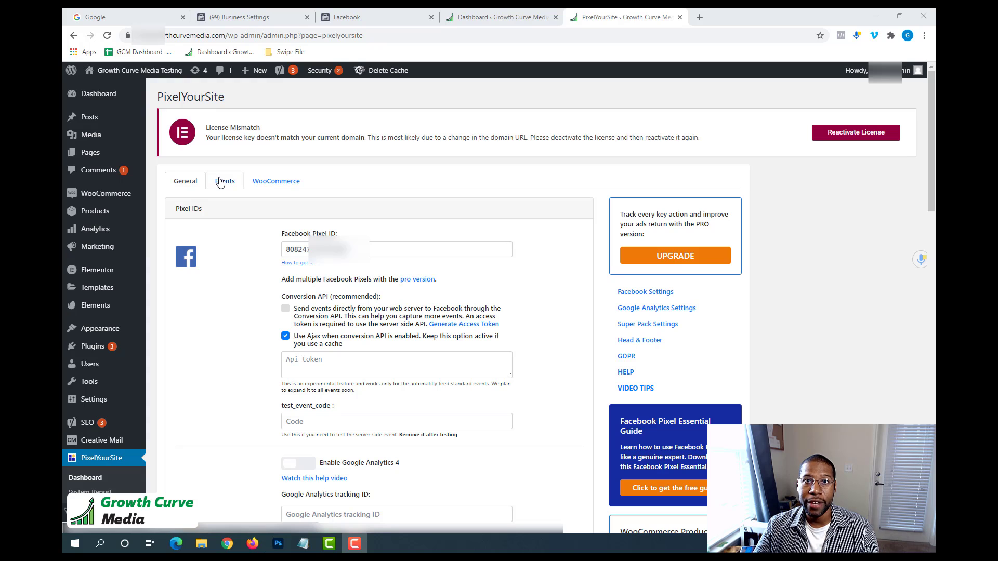
Review PixelYourSite's Events settings and the General section of its WooCommerce settings, including the note on Dynamic Ads events.
click(220, 183)
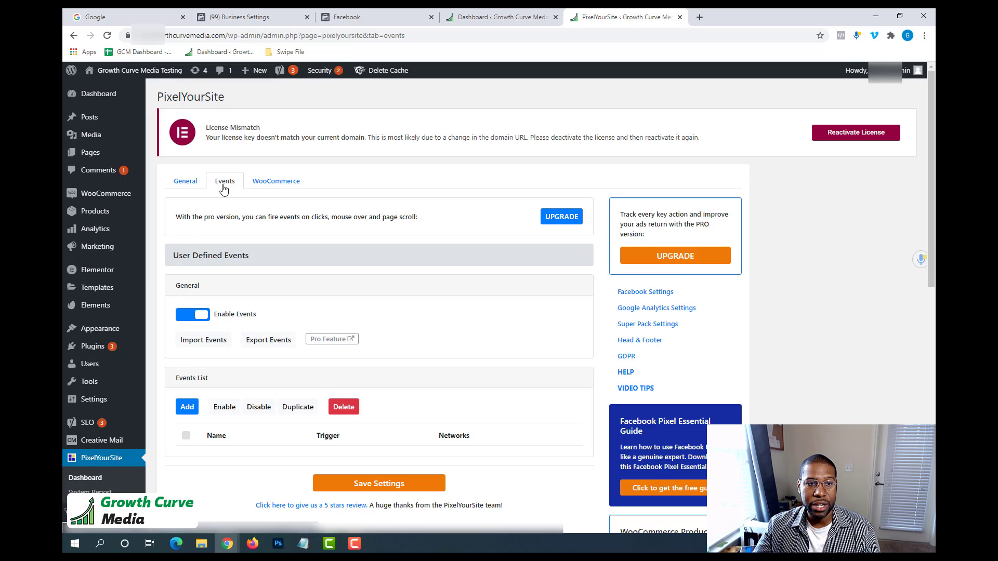
click(280, 188)
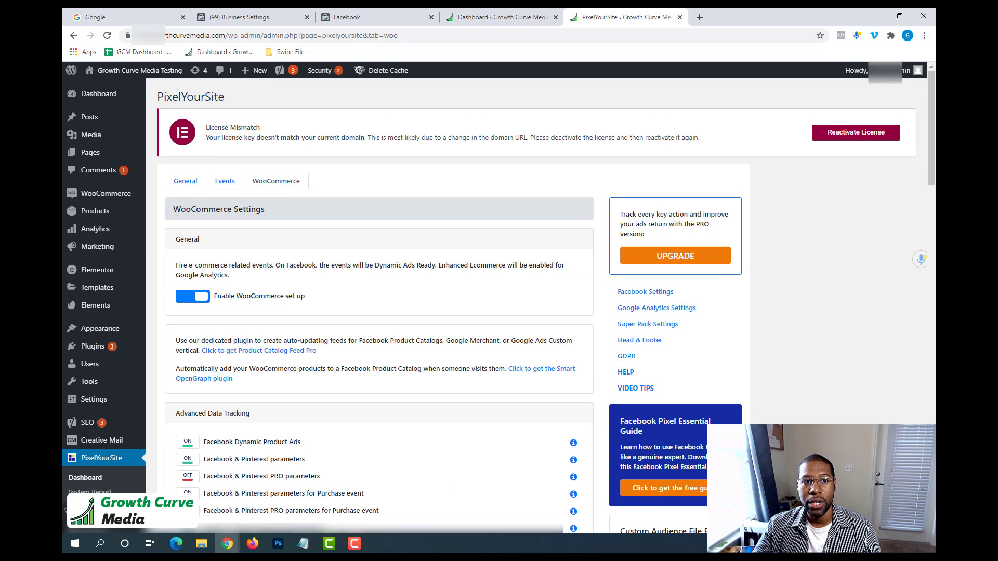
drag(177, 212, 289, 215)
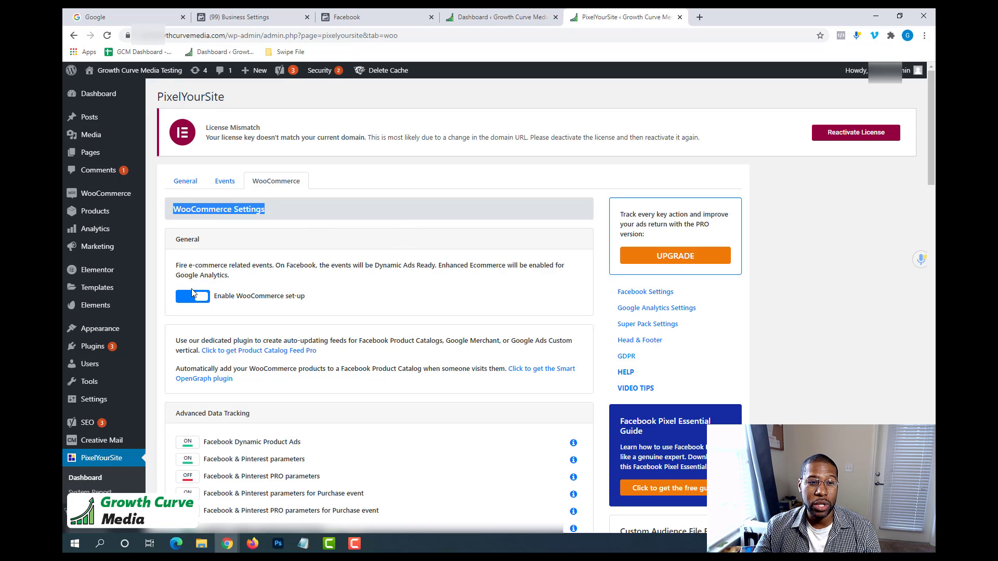
click(181, 242)
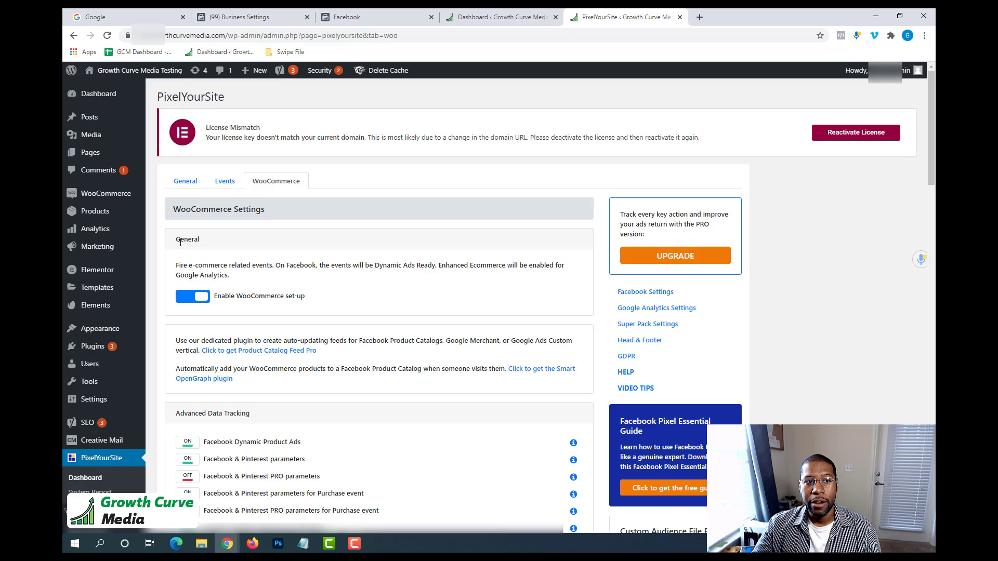
drag(177, 242, 517, 278)
click(177, 270)
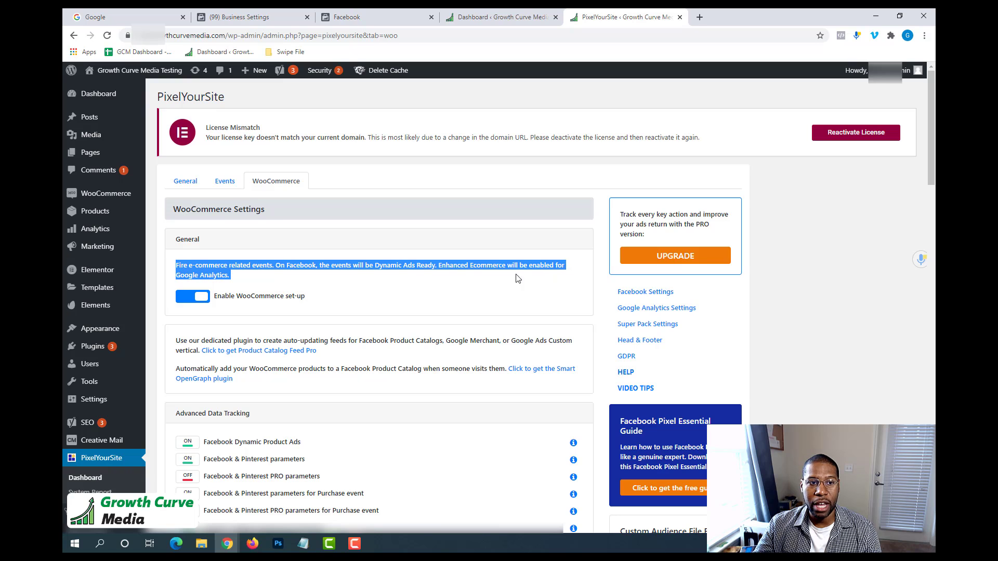
click(292, 266)
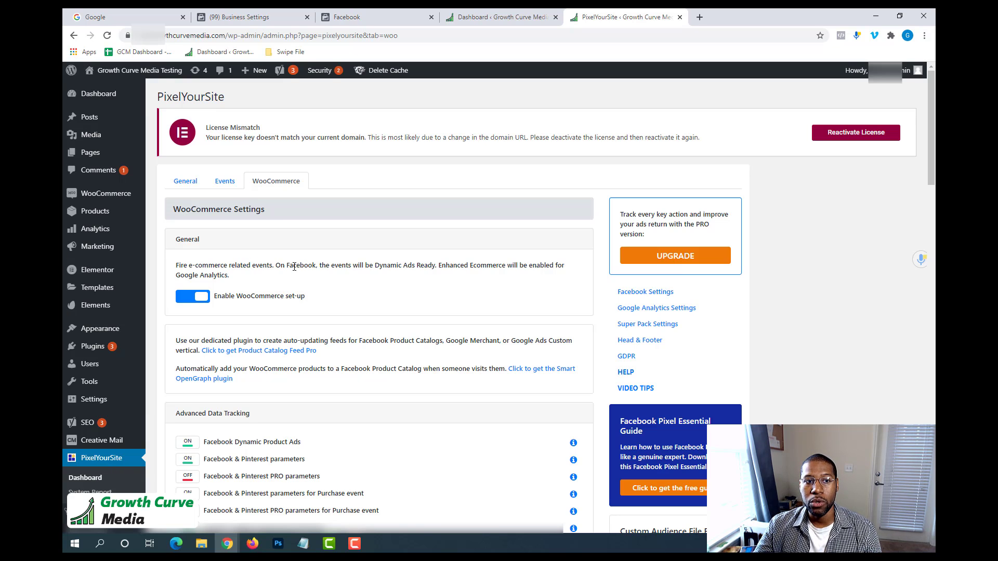
drag(276, 267, 436, 265)
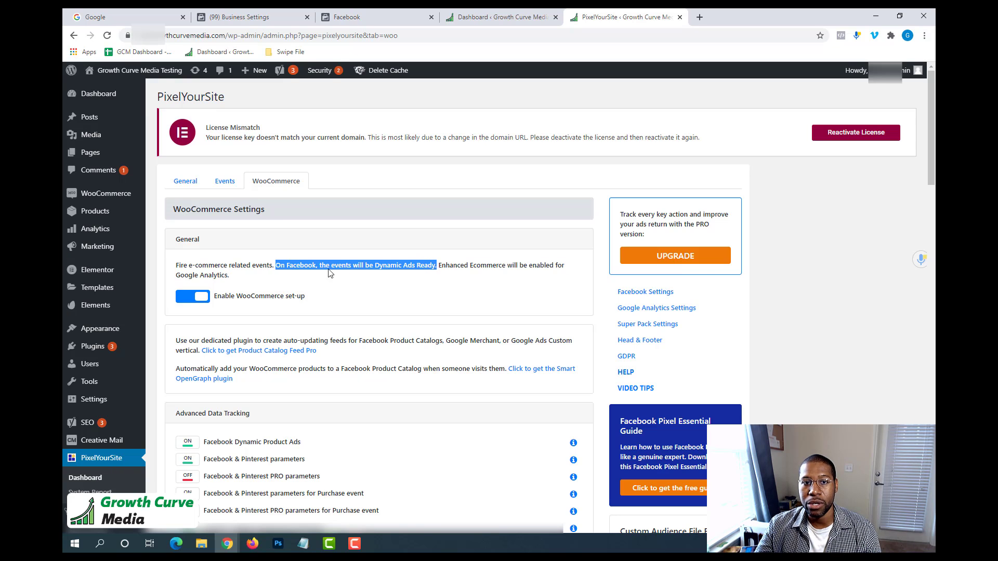
Examine the Advanced Data Tracking options and the ways to capture the Add To Cart action in the WooCommerce settings.
scroll(343, 275, down, 4)
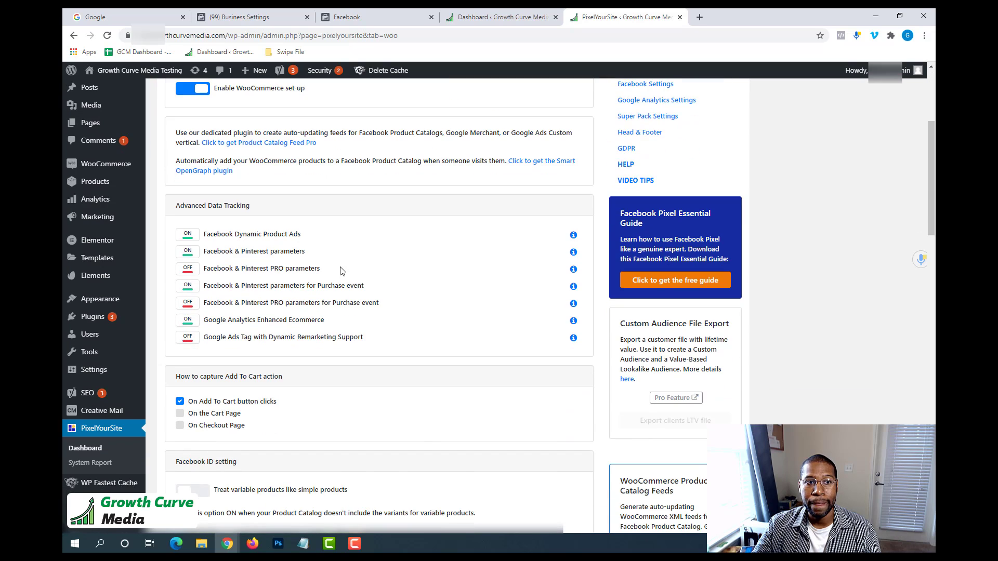
scroll(331, 270, up, 1)
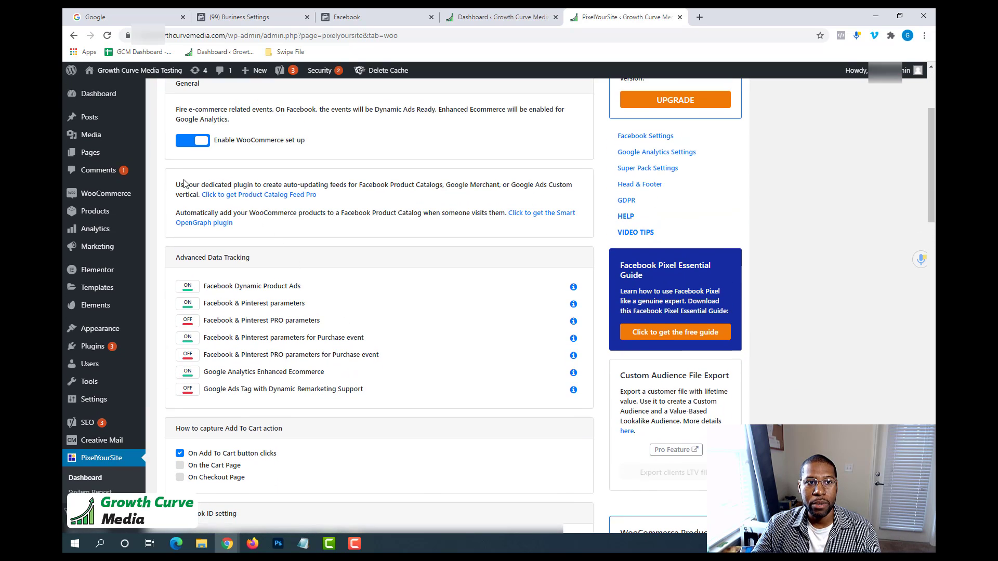
drag(183, 185, 318, 412)
scroll(314, 408, down, 2)
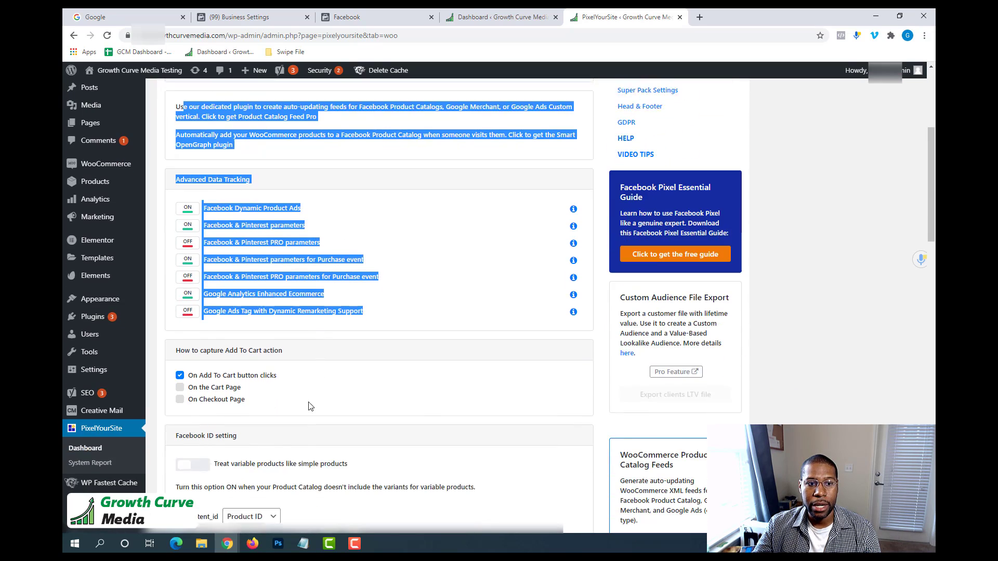
click(195, 324)
drag(176, 324, 306, 333)
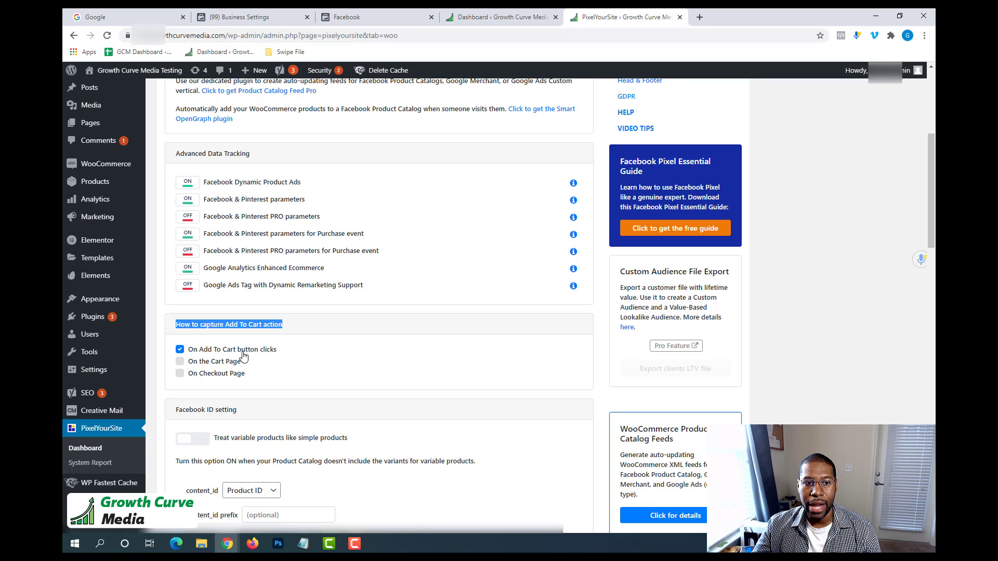
click(263, 325)
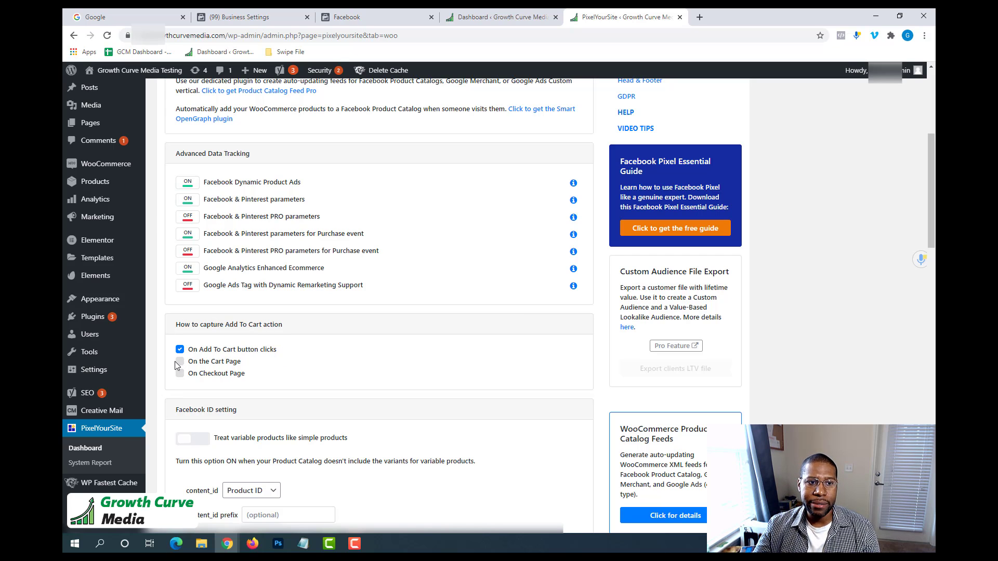
Examine the Facebook ID setting, reading when variable products should be treated like simple products.
scroll(213, 373, down, 2)
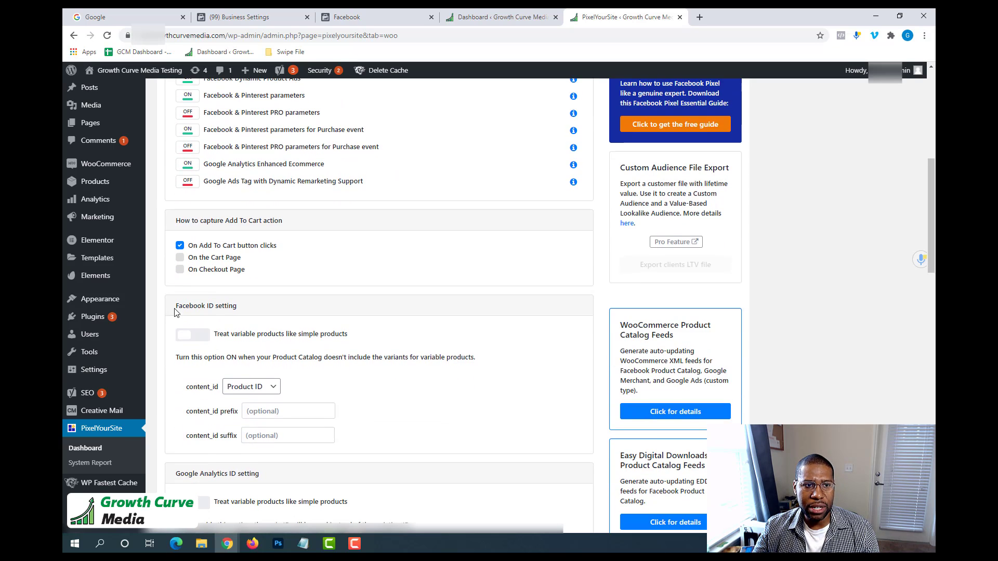
drag(175, 304, 229, 314)
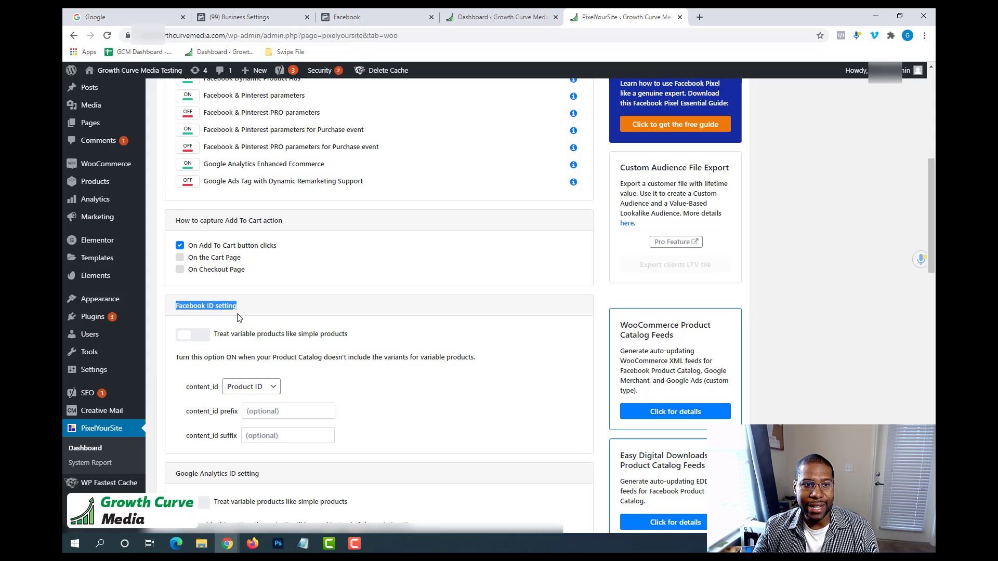
click(272, 309)
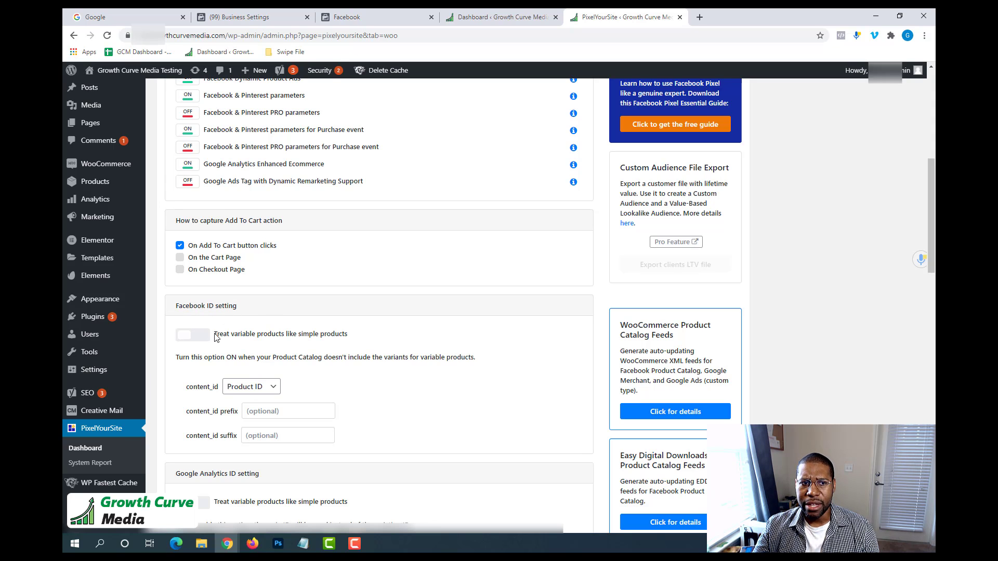
drag(215, 334, 353, 343)
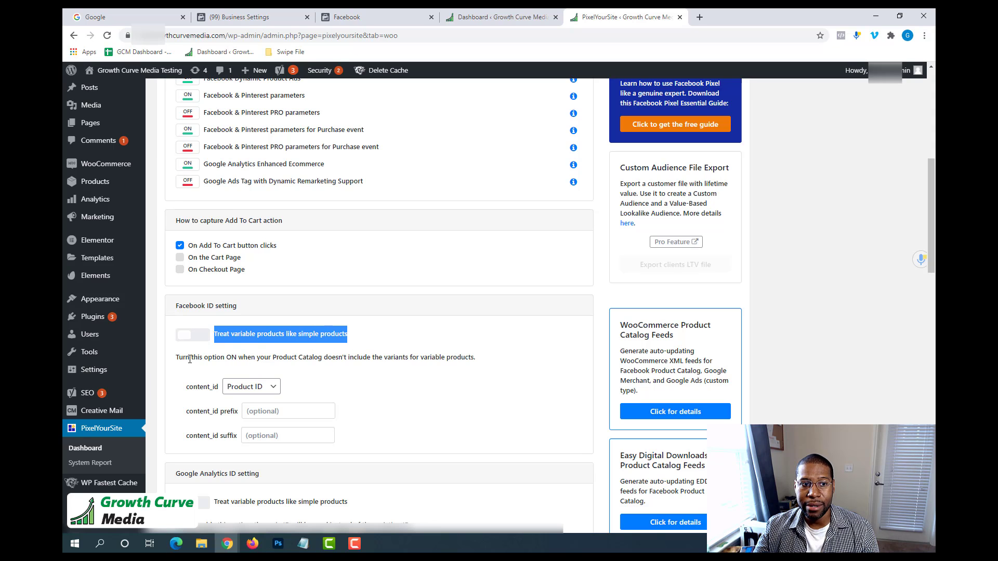
drag(176, 357, 483, 364)
click(496, 353)
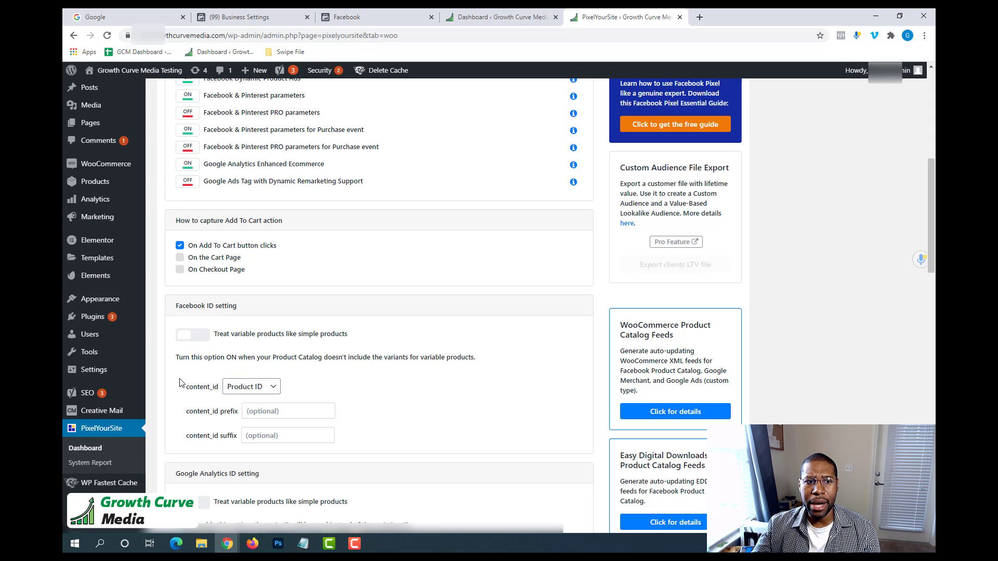
Set content_id to Product SKU in the Facebook ID setting.
drag(186, 393, 221, 390)
click(327, 374)
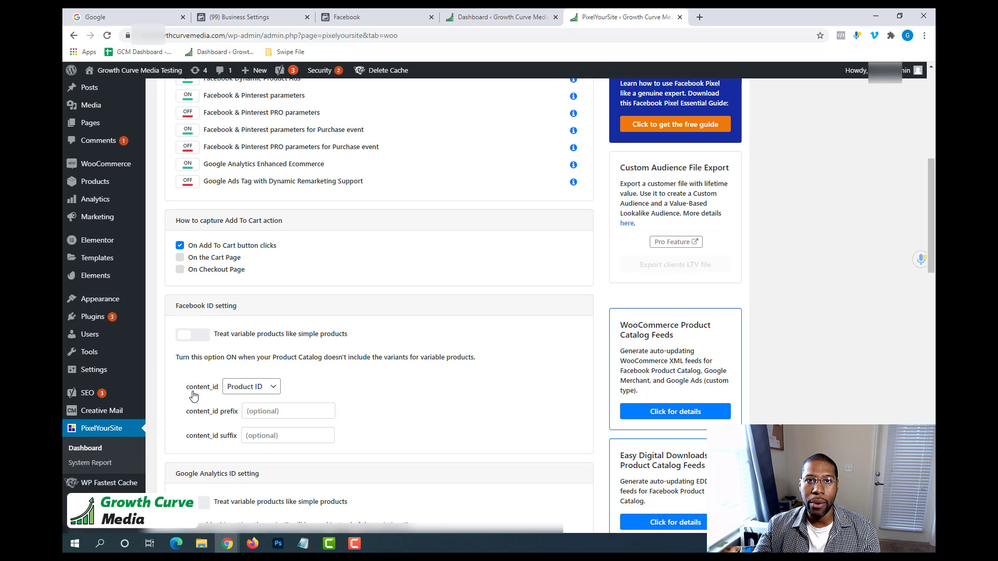
click(243, 388)
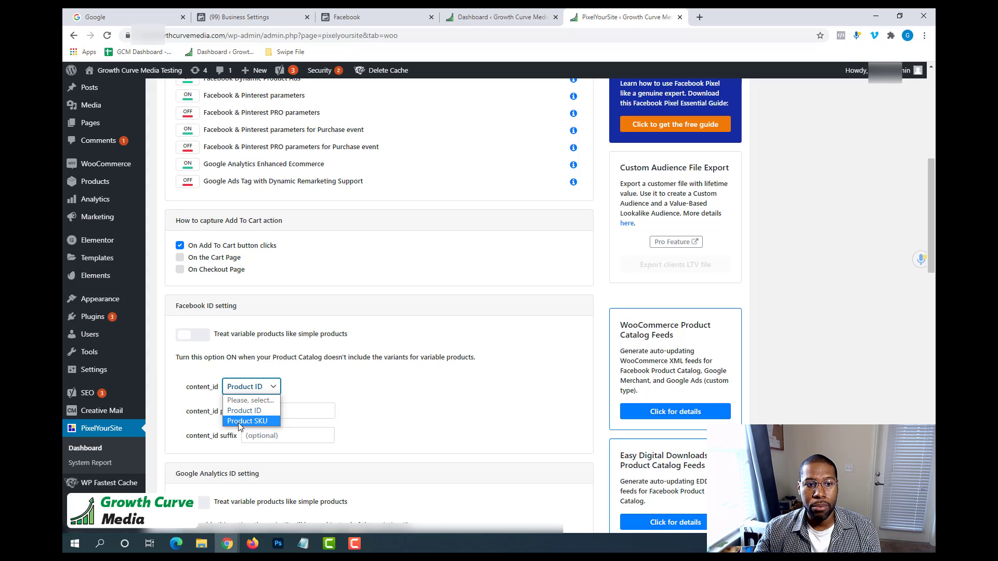
click(390, 399)
click(256, 393)
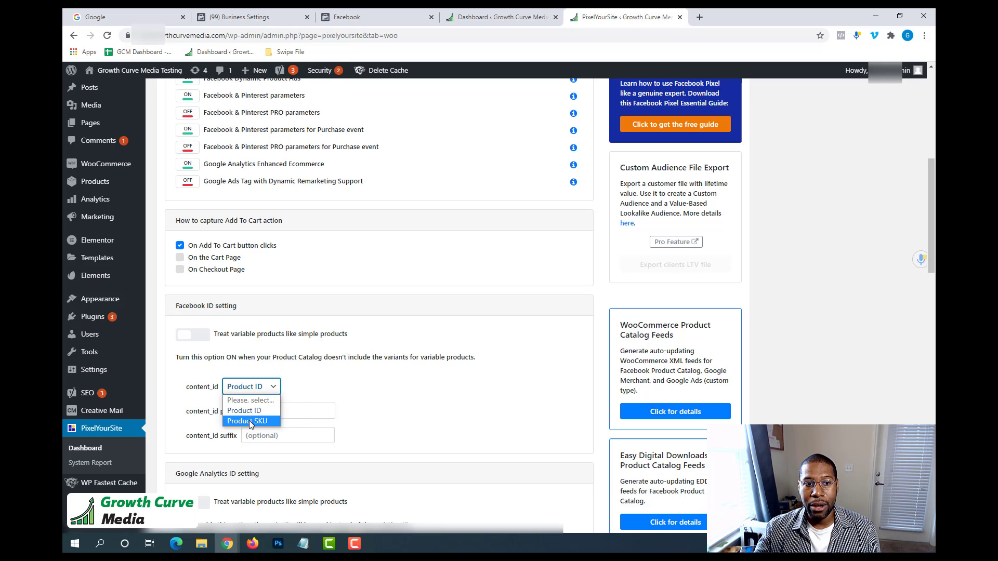
click(250, 421)
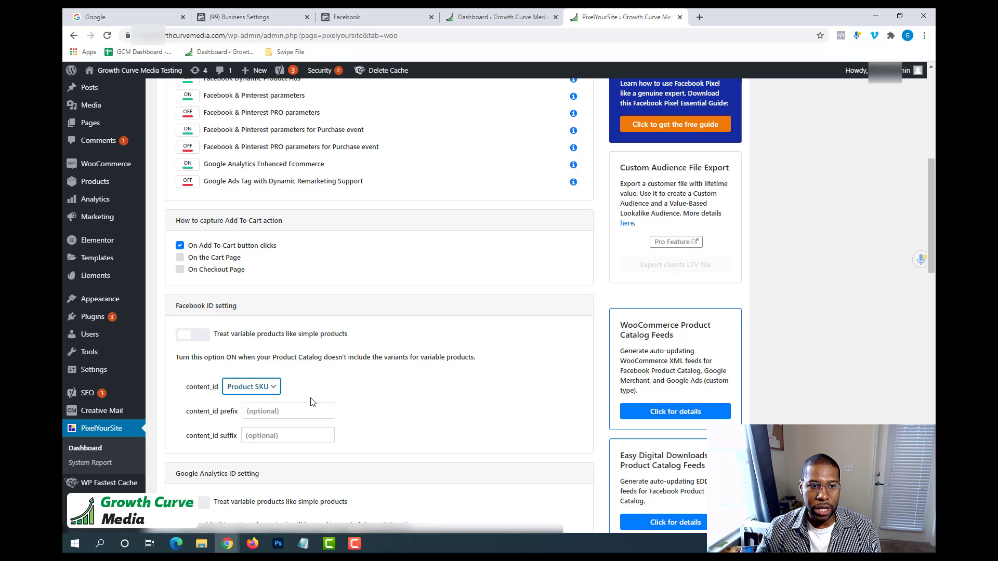
click(318, 361)
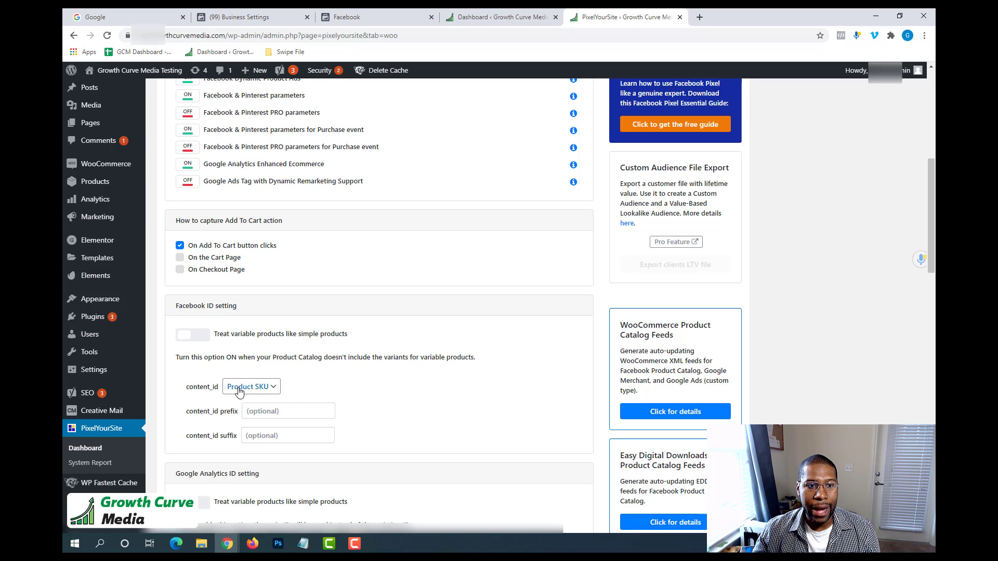
click(239, 392)
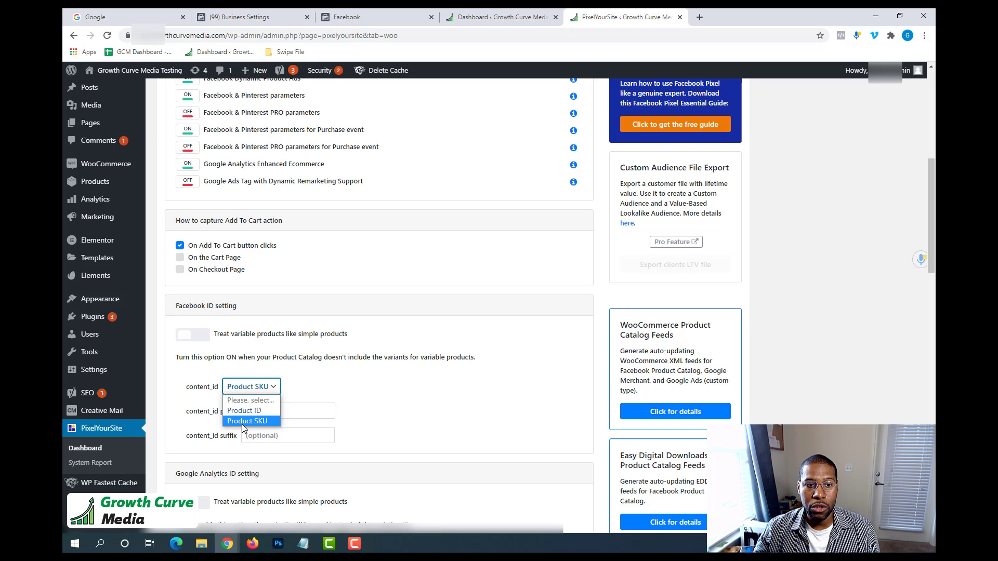
click(257, 399)
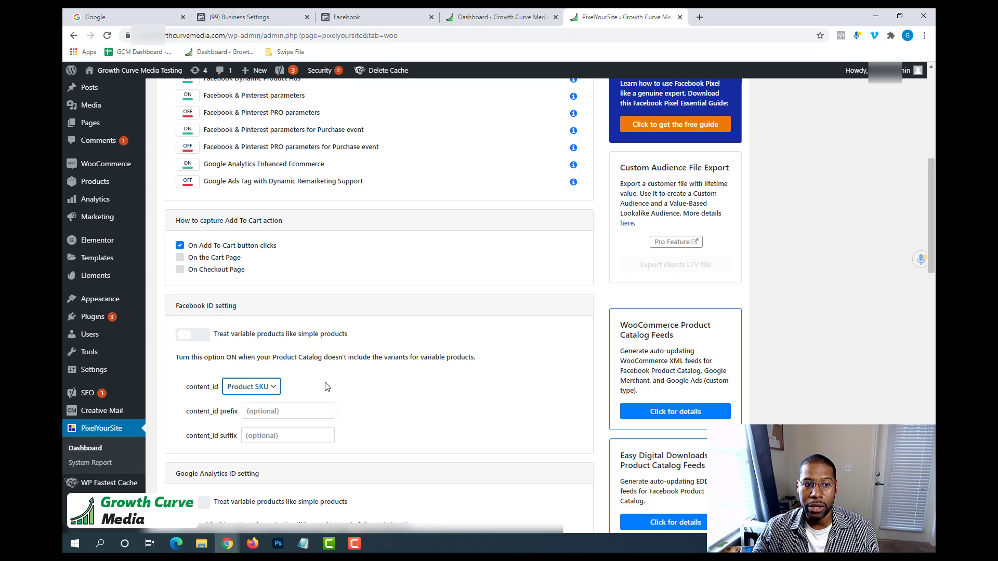
click(372, 376)
Examine the optional content_id prefix and content_id suffix fields in the Facebook ID setting.
scroll(383, 373, down, 1)
scroll(383, 372, down, 2)
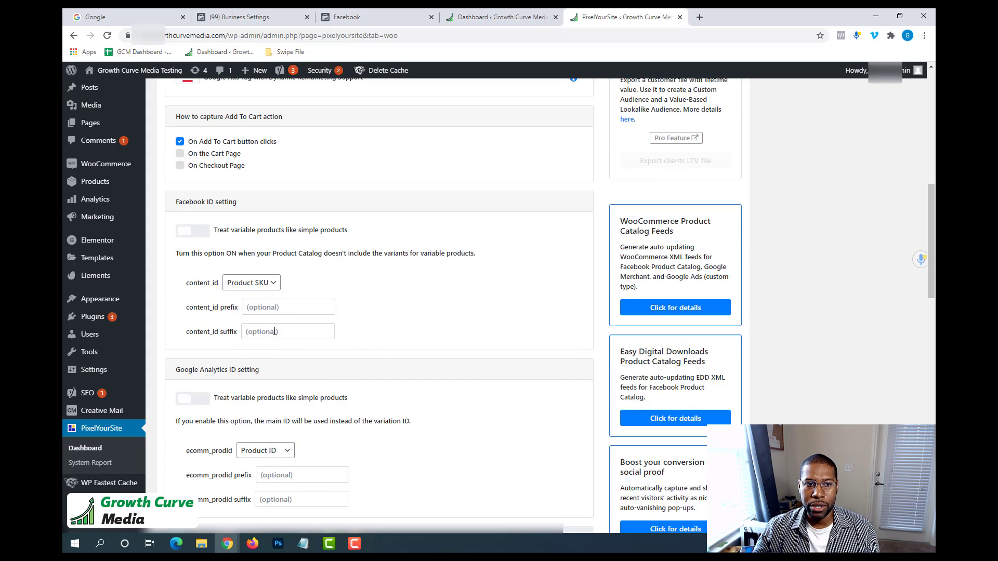
click(261, 308)
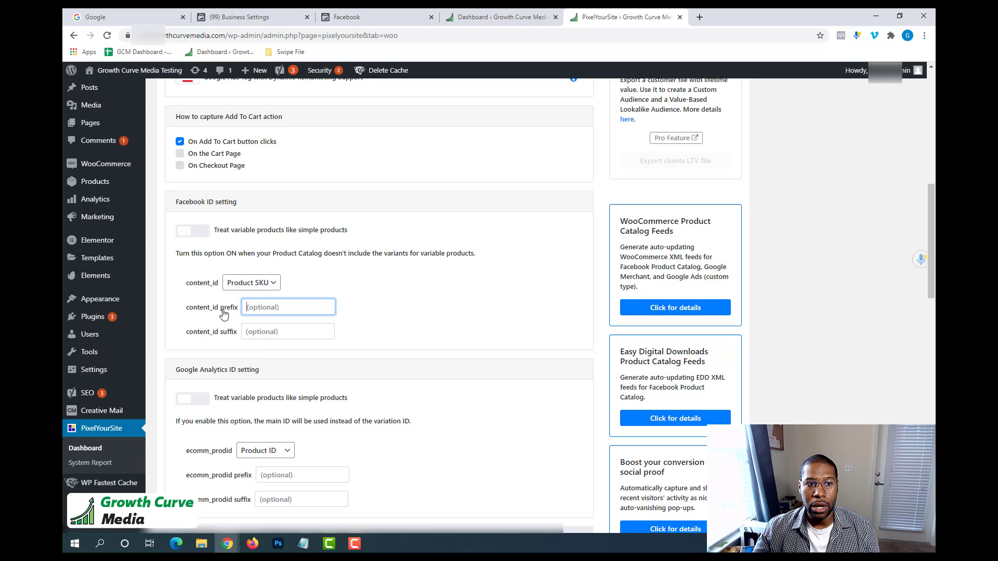
click(263, 335)
click(257, 308)
click(263, 333)
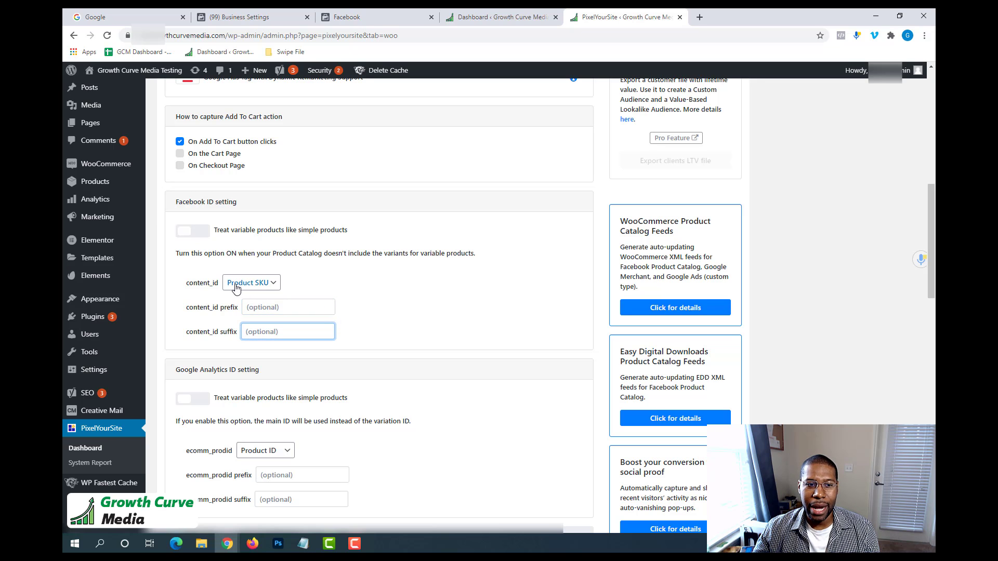
Save PixelYourSite's WooCommerce settings.
scroll(434, 296, down, 3)
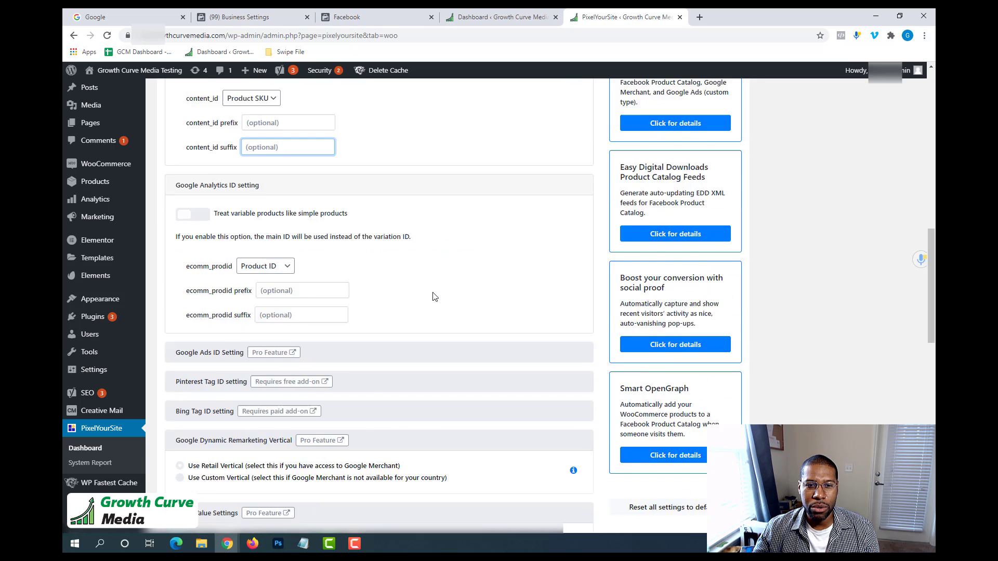
scroll(433, 294, down, 15)
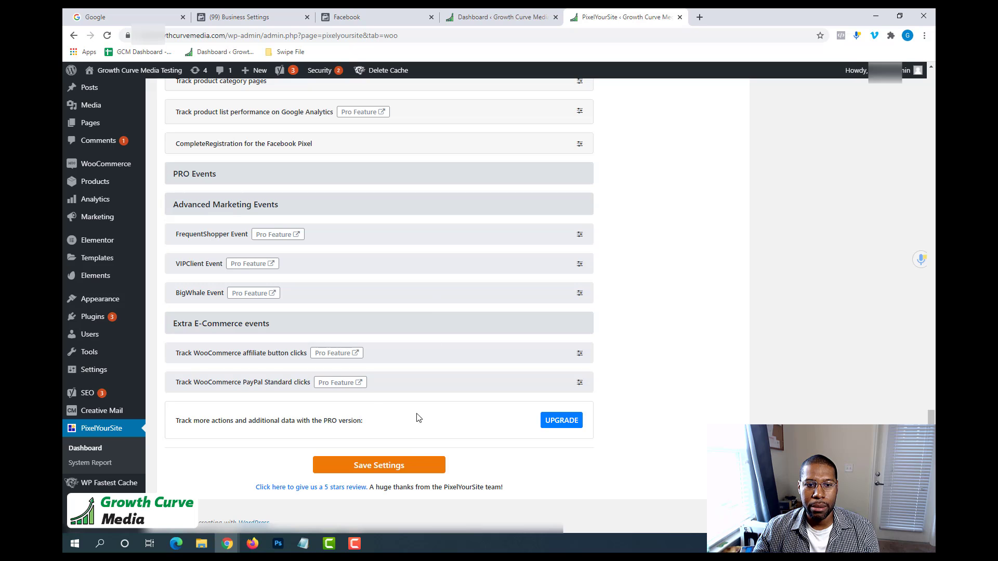
click(402, 460)
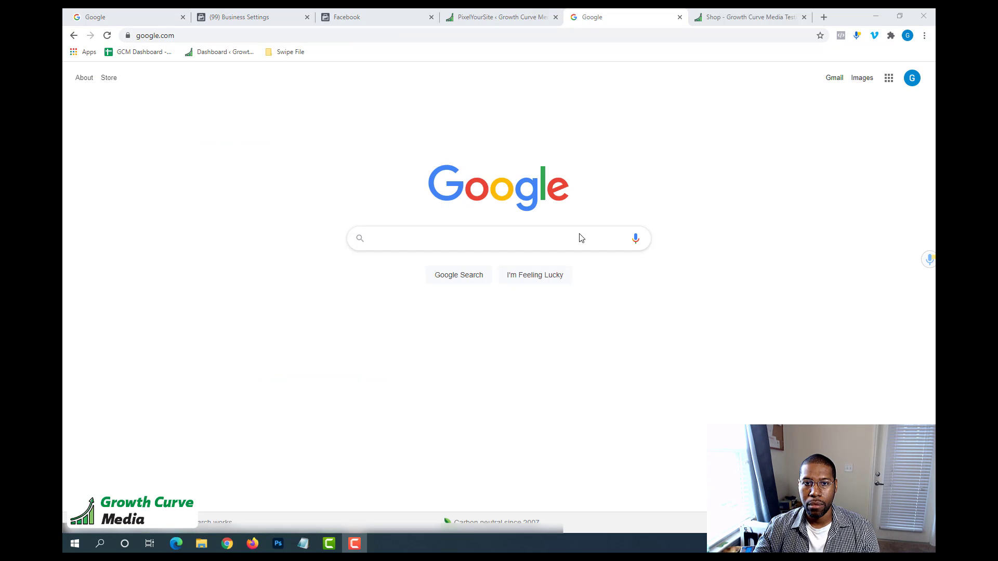
Search Google for "facebook pixel helper" and open the extension's Chrome Web Store page.
click(436, 37)
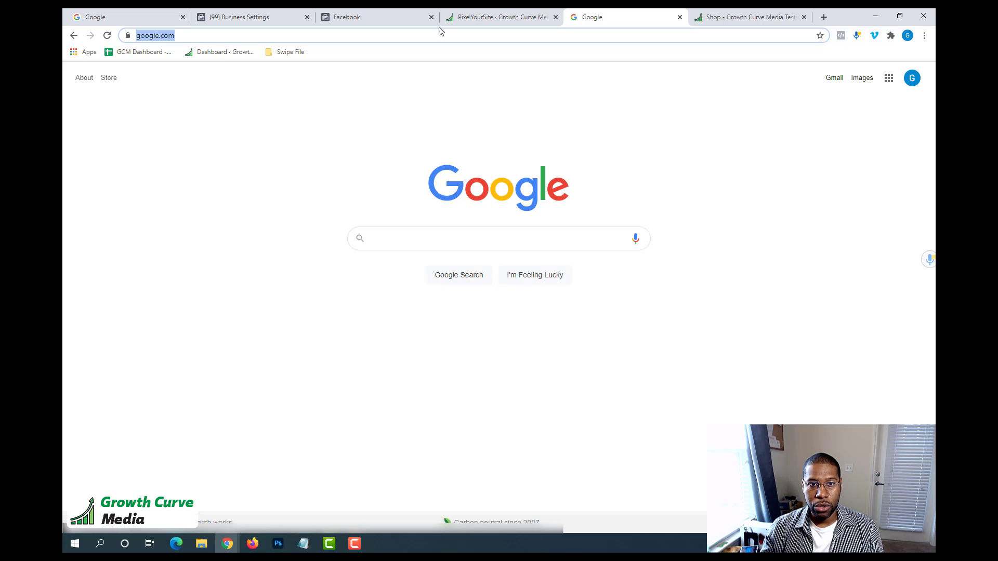
click(508, 242)
text(fa)
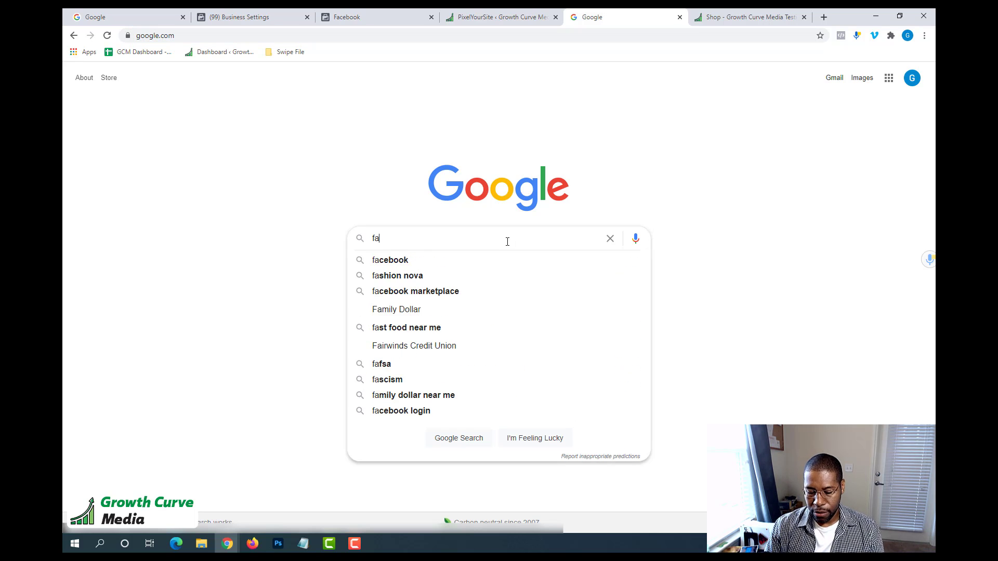
text(cebook pix)
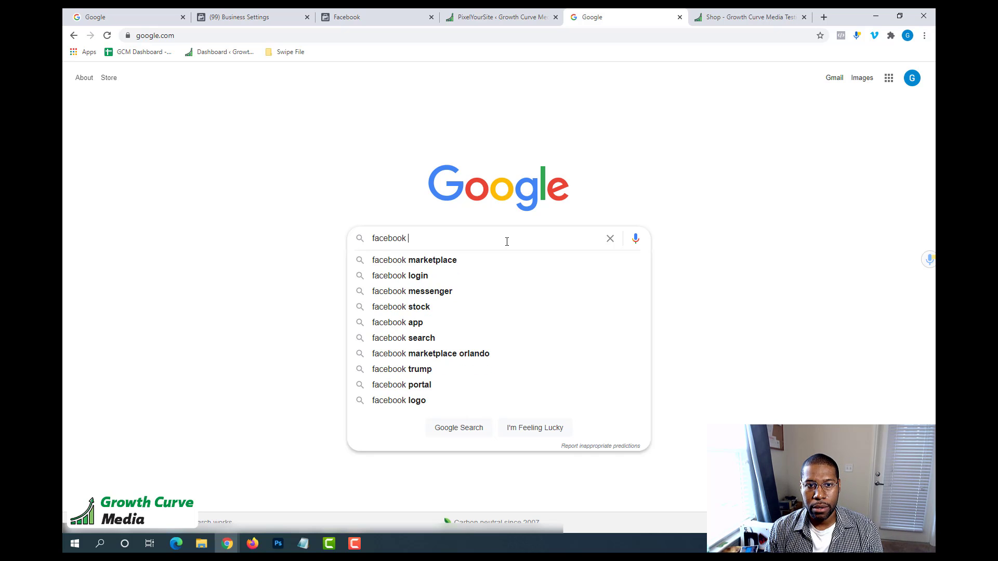
key(Down)
key(Down)
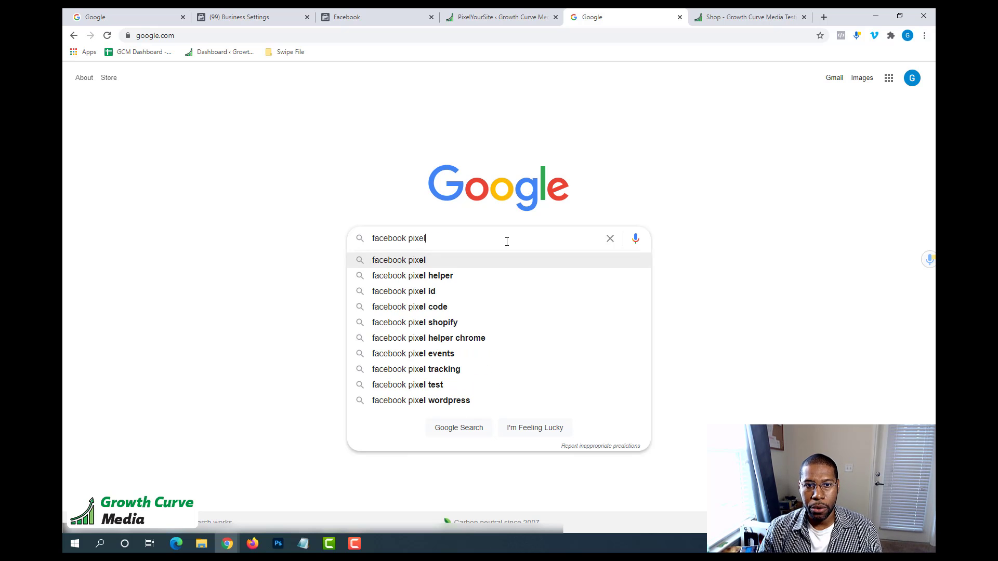
click(466, 279)
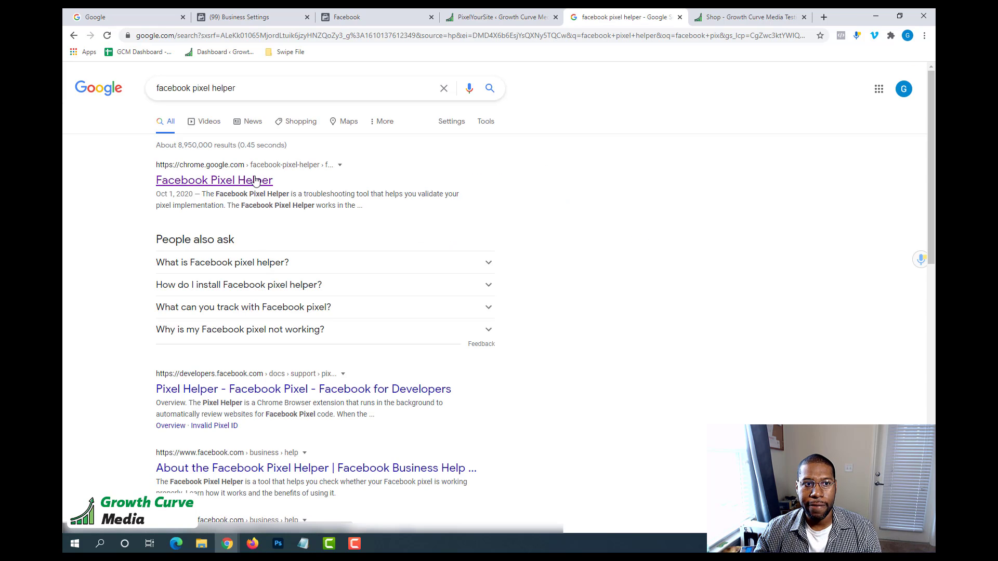
click(208, 182)
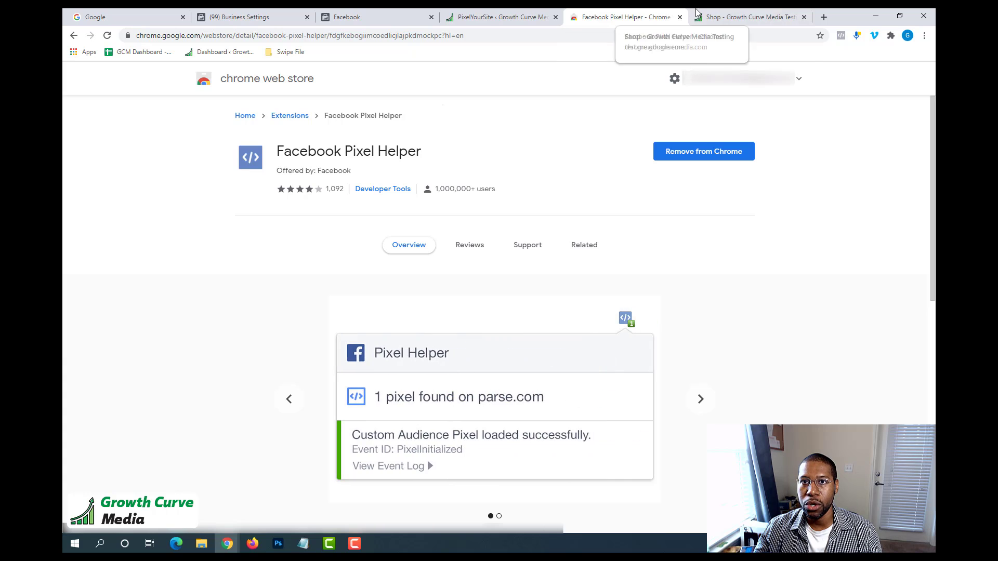
Check the site's Shop page with Facebook Pixel Helper, examining the GCM Test Pixel and its GeneralEvent details.
click(751, 17)
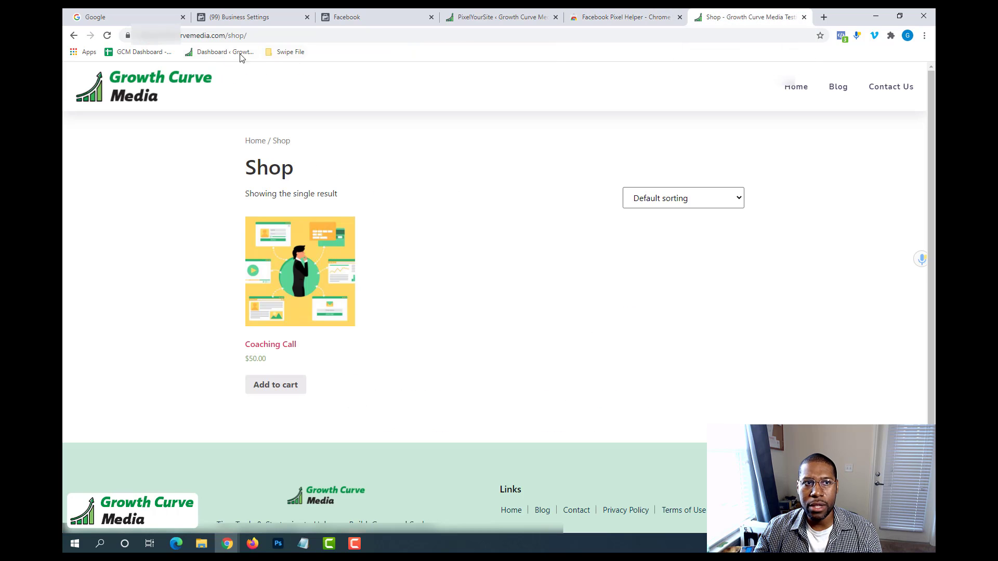
click(182, 35)
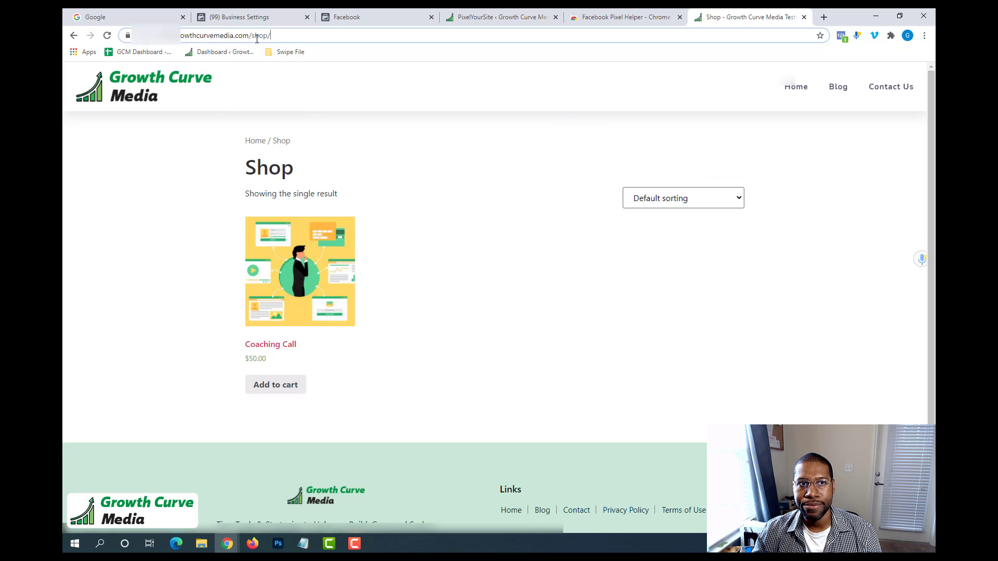
click(467, 172)
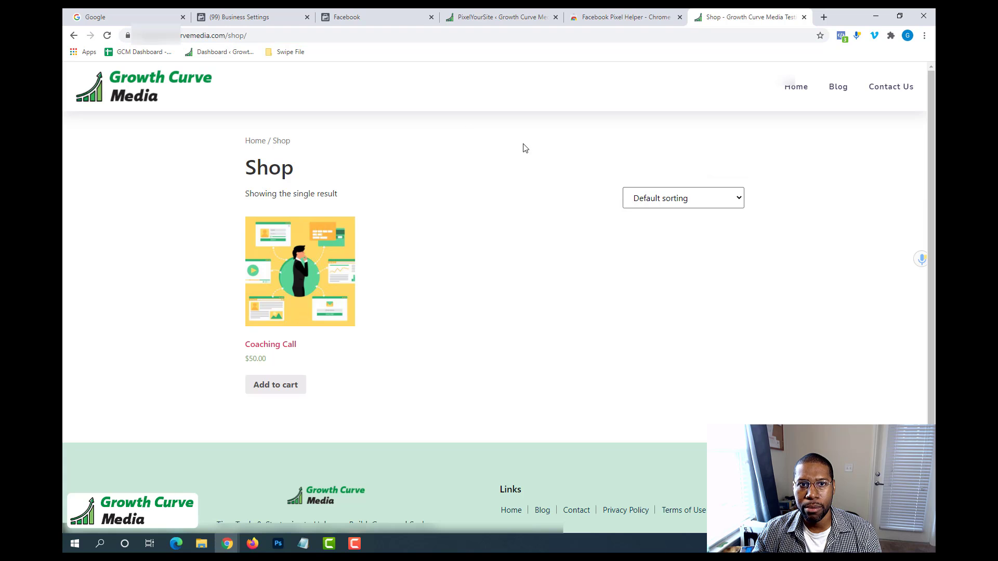
click(841, 36)
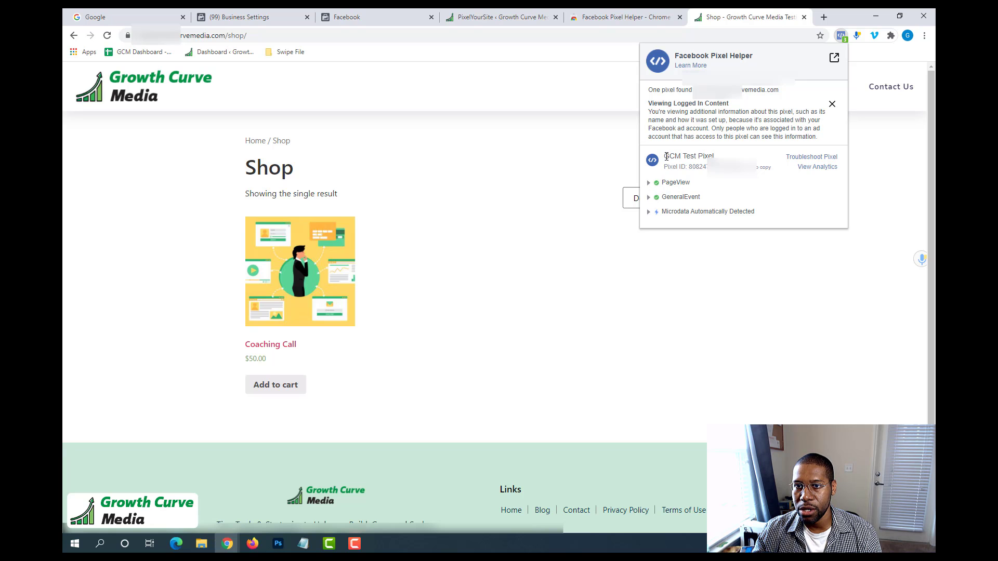
drag(684, 156, 730, 160)
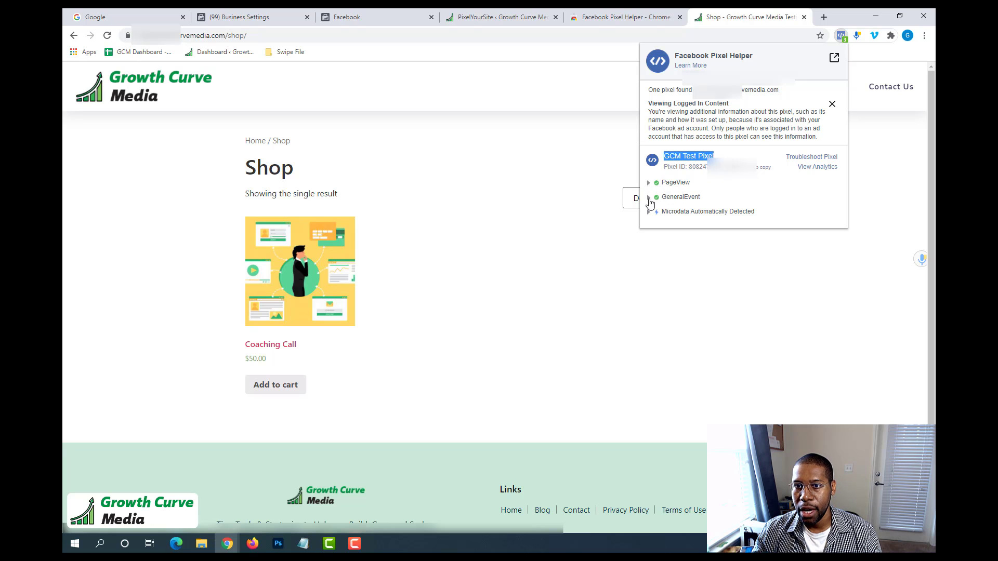
click(649, 200)
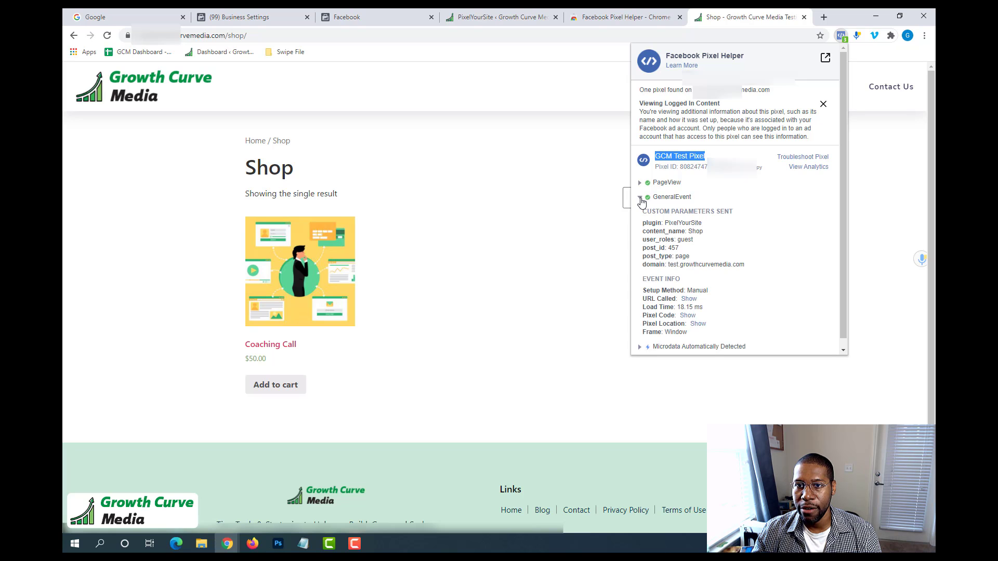
click(642, 199)
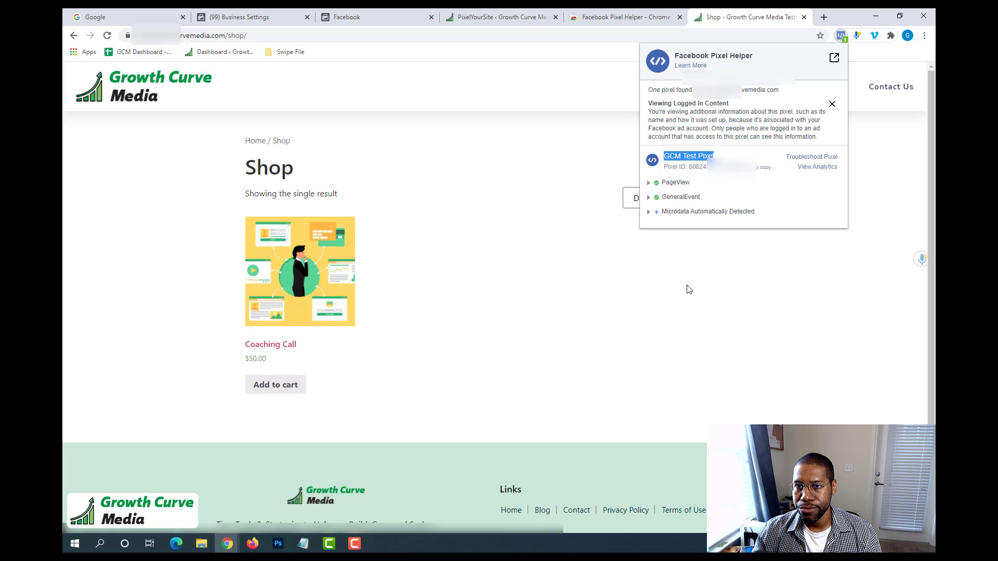
click(723, 291)
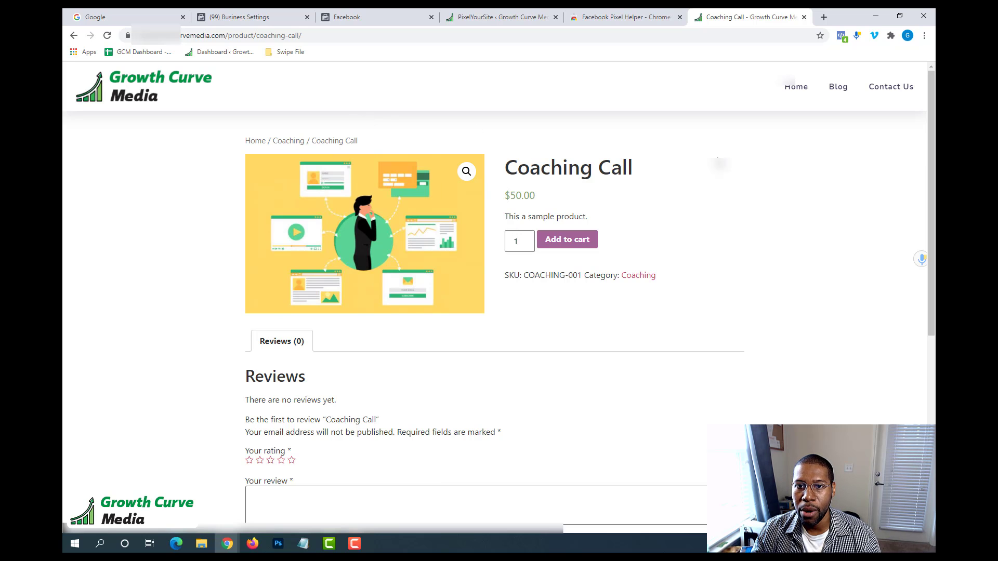
Check the Coaching Call product page with Facebook Pixel Helper and read the ViewContent event's warnings and custom parameters.
click(841, 36)
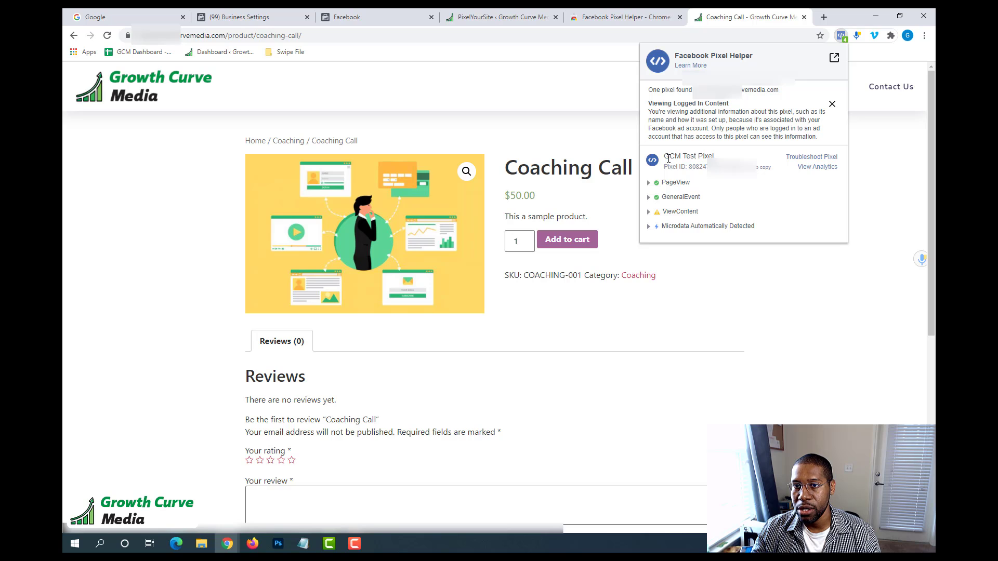
drag(668, 158, 714, 157)
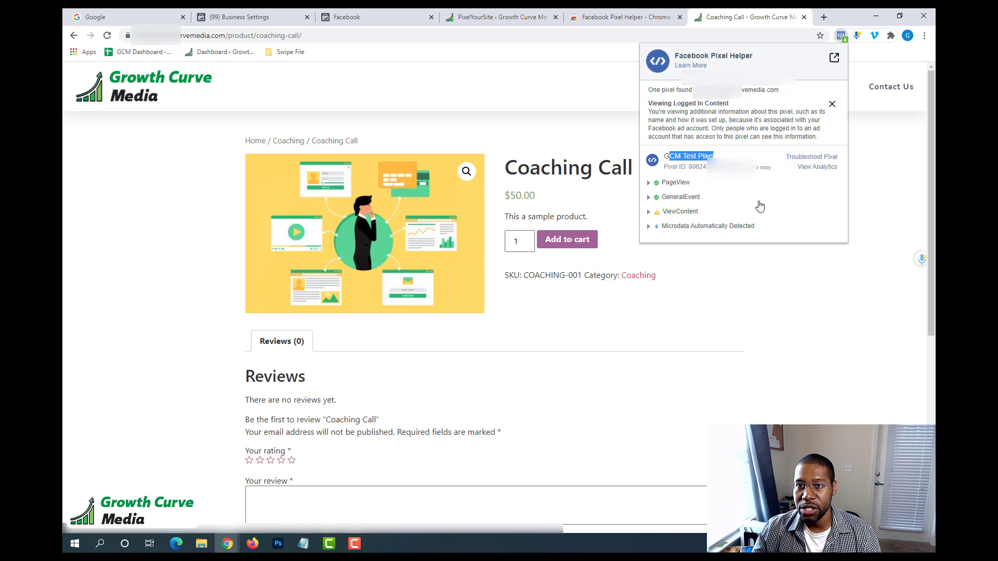
click(648, 212)
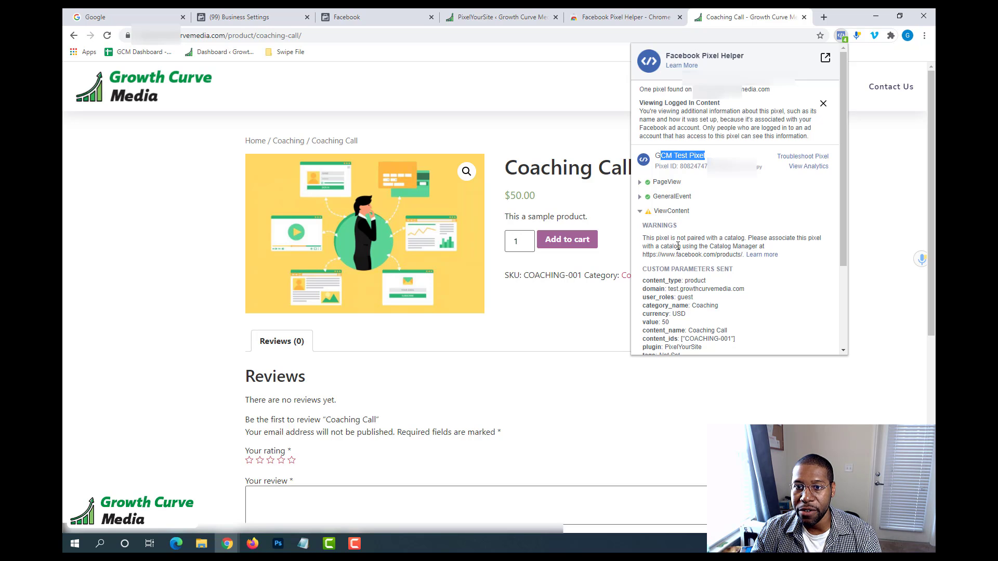
scroll(680, 241, down, 1)
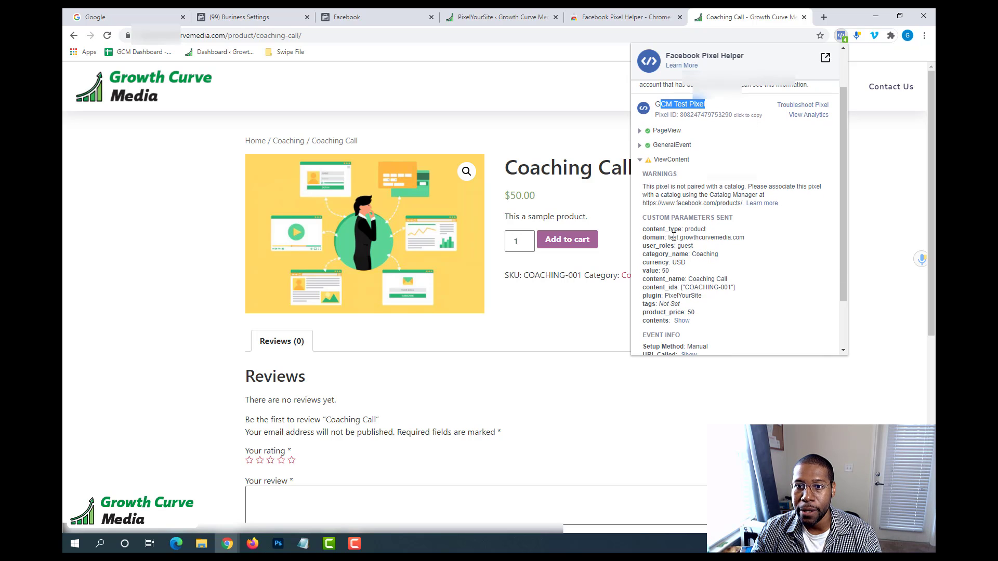
Highlight the content_ids value in the ViewContent parameters to compare it with the product's SKU.
click(686, 288)
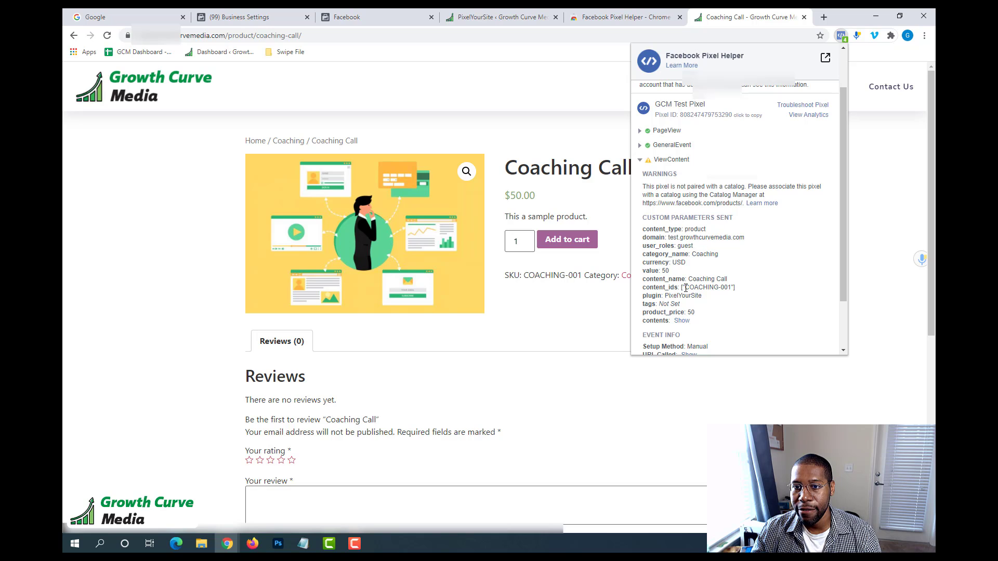
drag(686, 287, 729, 289)
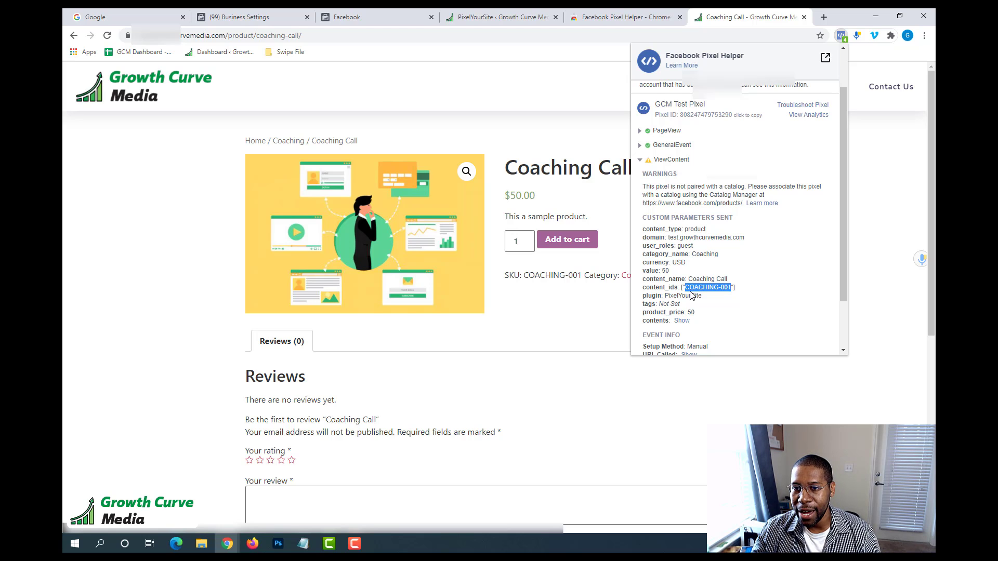
click(683, 287)
mouse_move(687, 288)
mouse_down()
mouse_move(722, 297)
mouse_move(692, 290)
mouse_up()
click(732, 288)
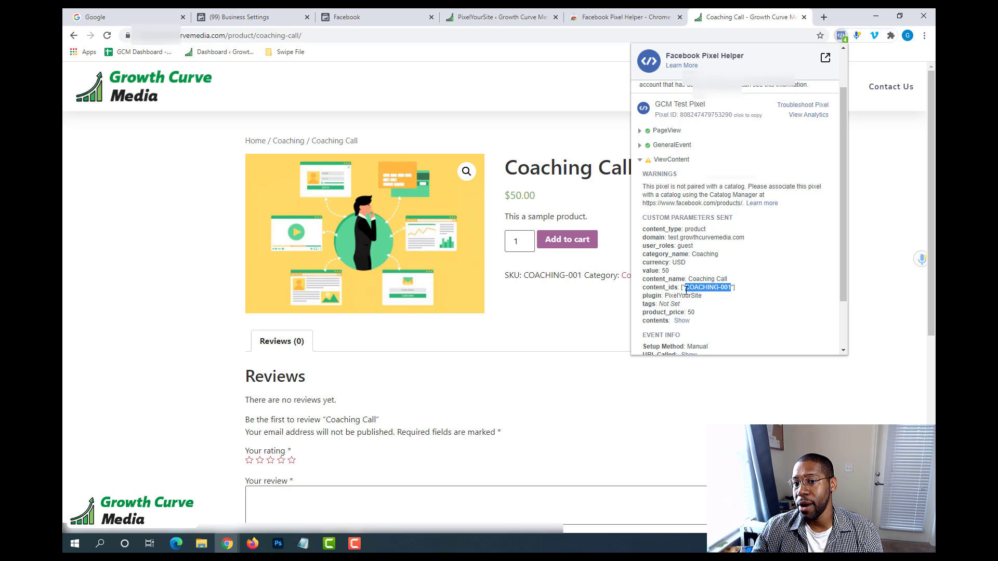
drag(684, 289, 732, 291)
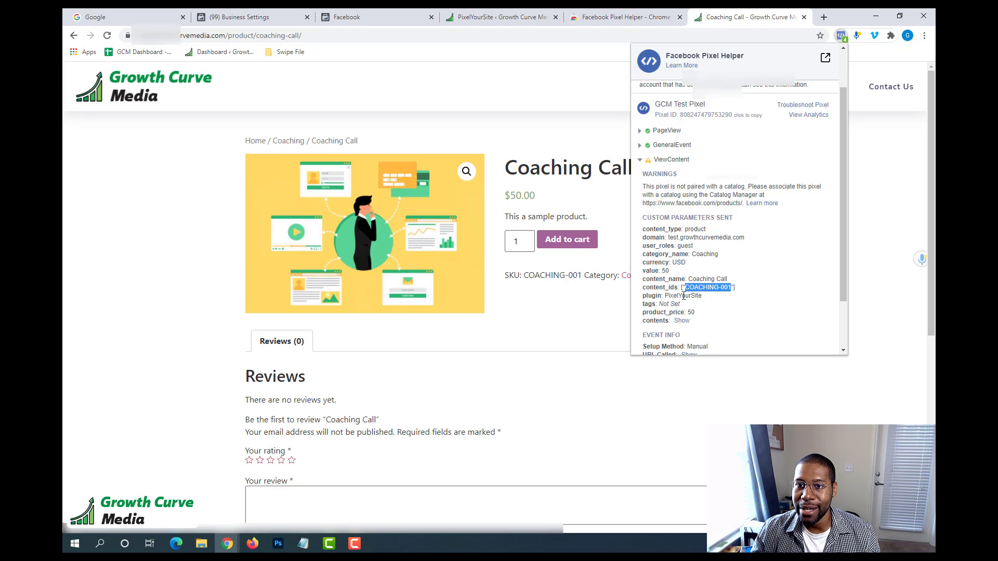
Recheck the content_ids value COACHING-001 in the ViewContent parameters against the product's SKU, and close Facebook Pixel Helper.
click(688, 289)
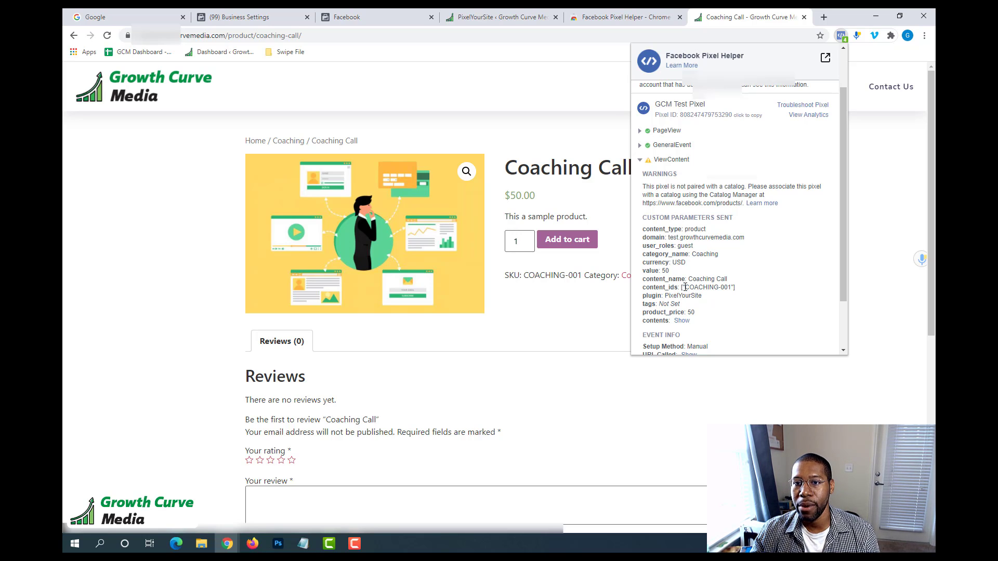
drag(688, 289, 718, 290)
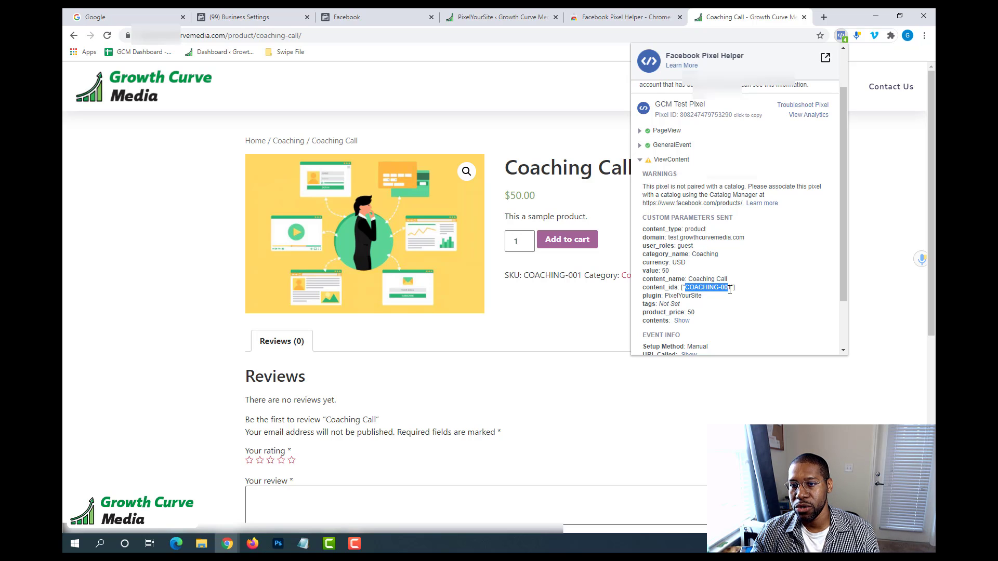
click(663, 264)
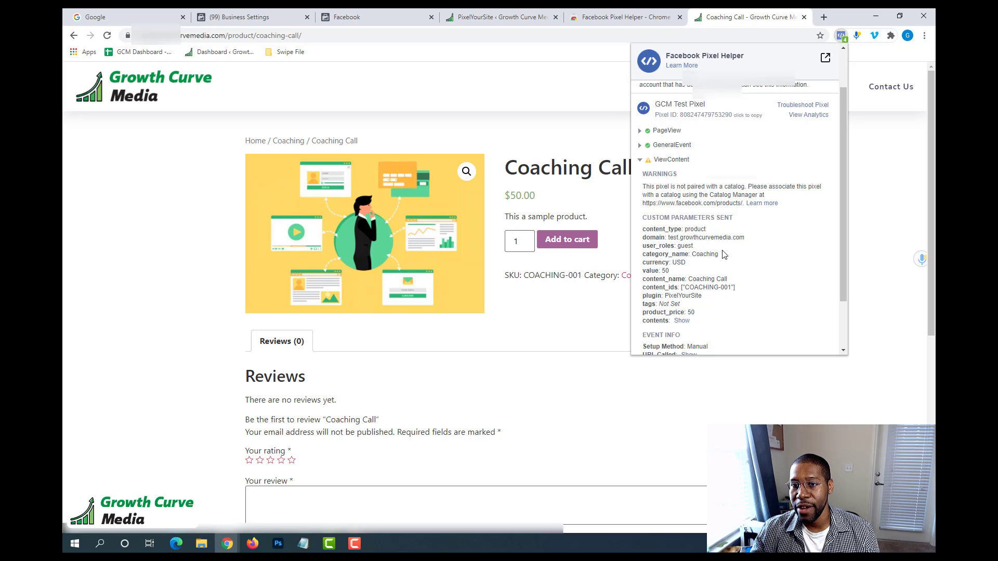
click(867, 190)
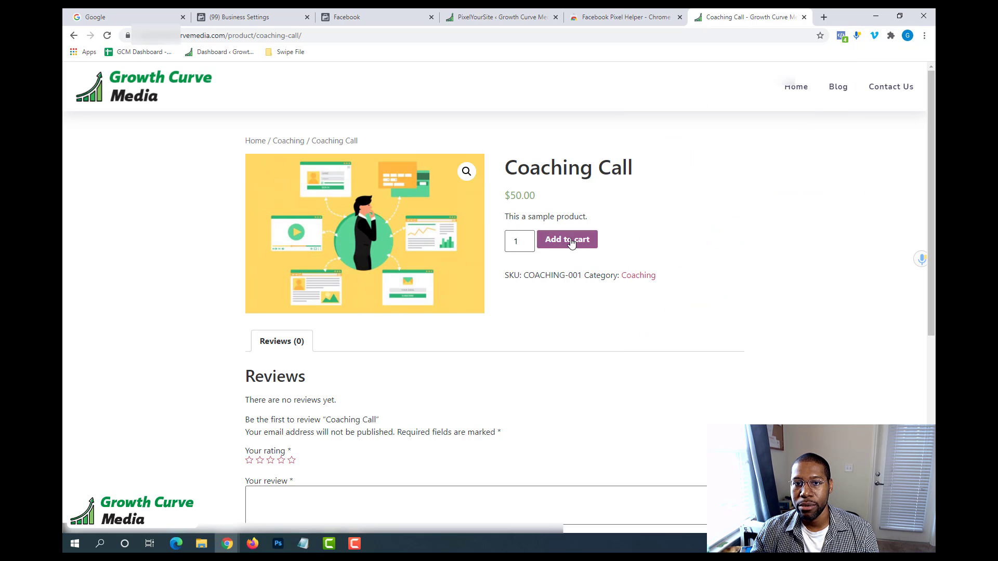
Add the Coaching Call to the cart and check the AddToCart event's custom parameters in Facebook Pixel Helper.
click(588, 248)
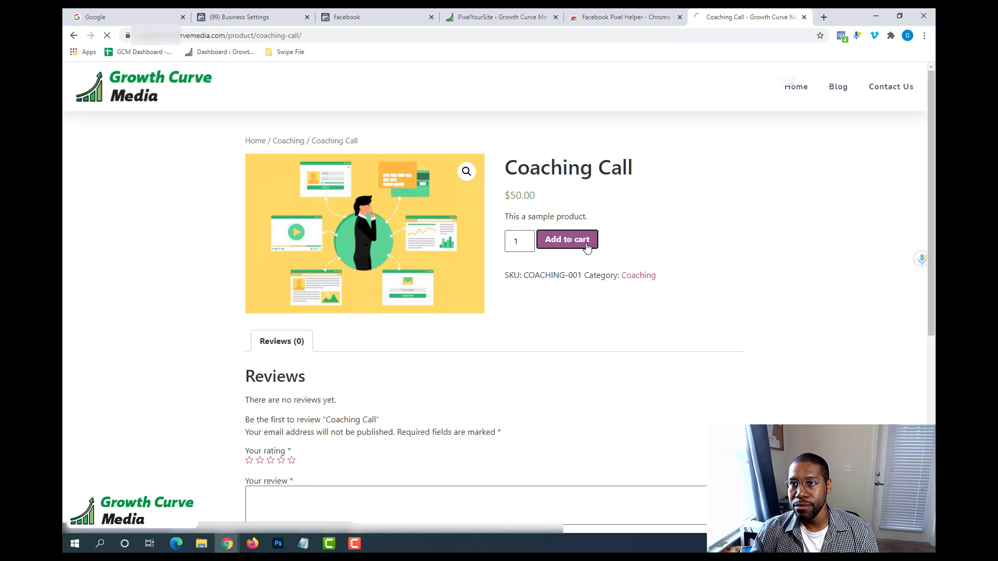
click(843, 38)
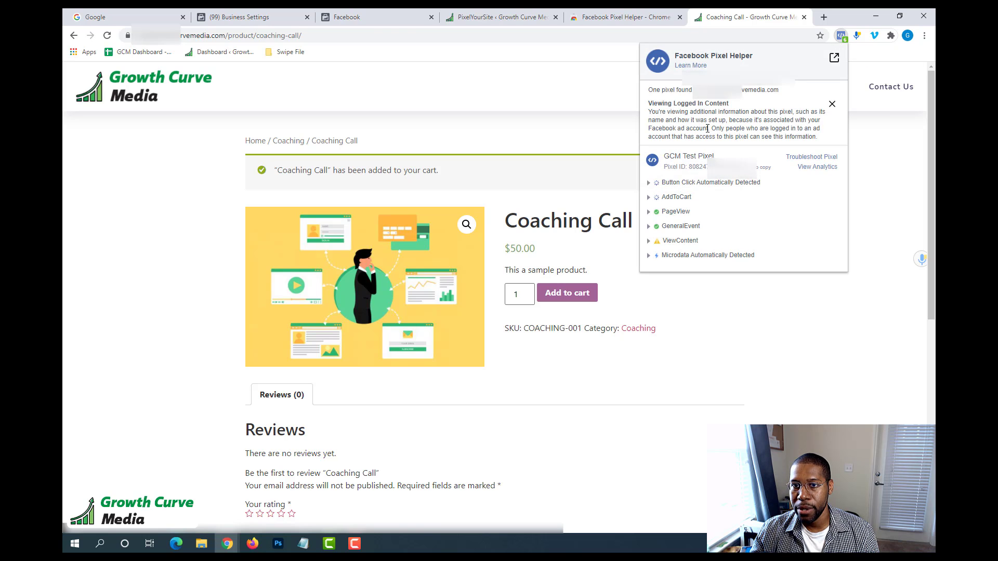
click(649, 199)
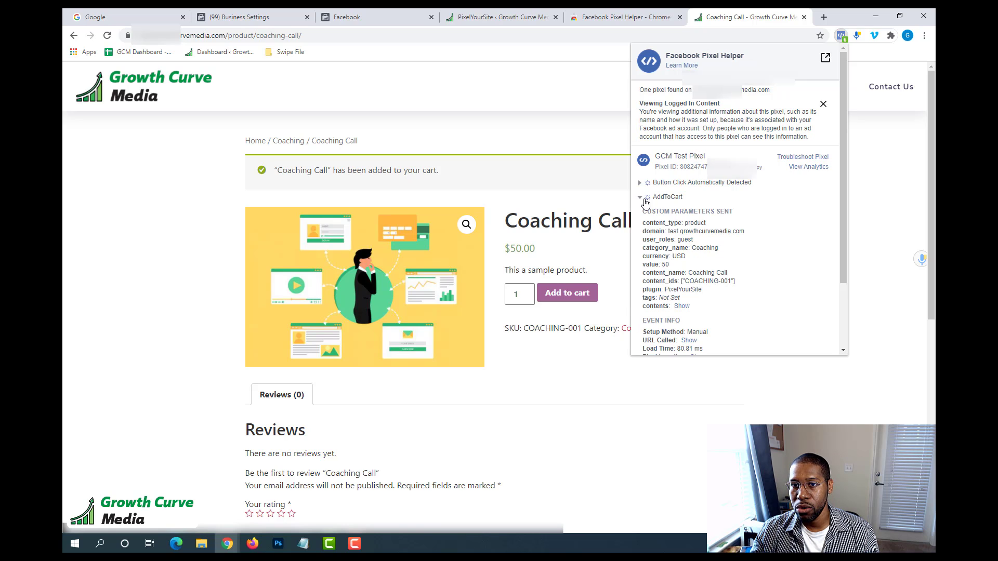
click(648, 198)
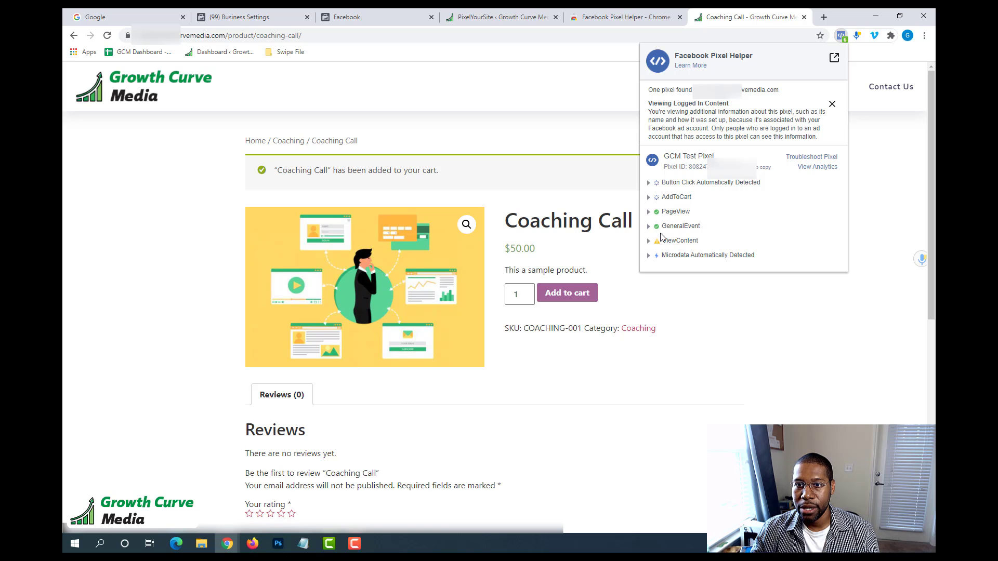
click(748, 336)
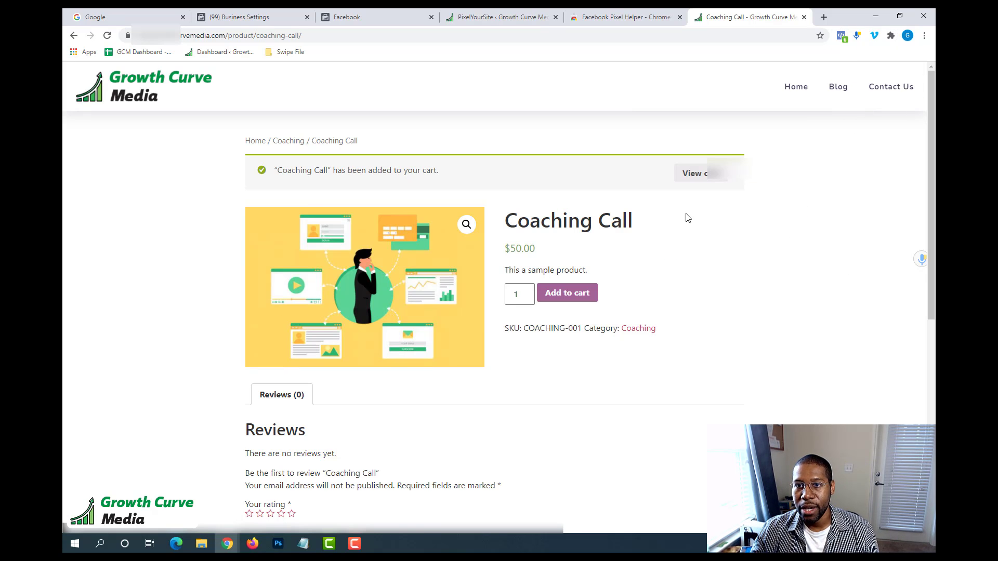
Proceed from the cart to the checkout and expand the InitiateCheckout event in Facebook Pixel Helper.
click(706, 174)
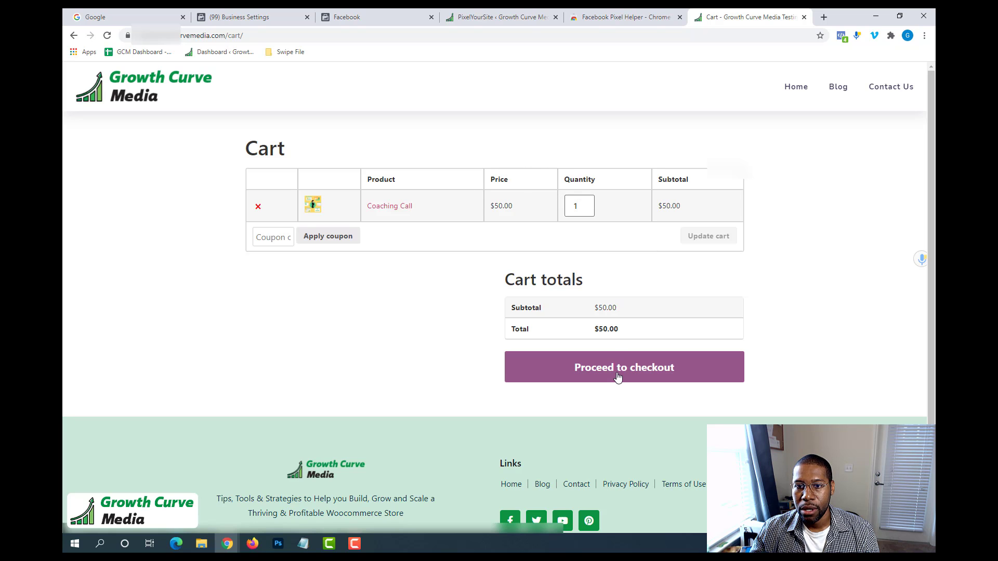
click(667, 359)
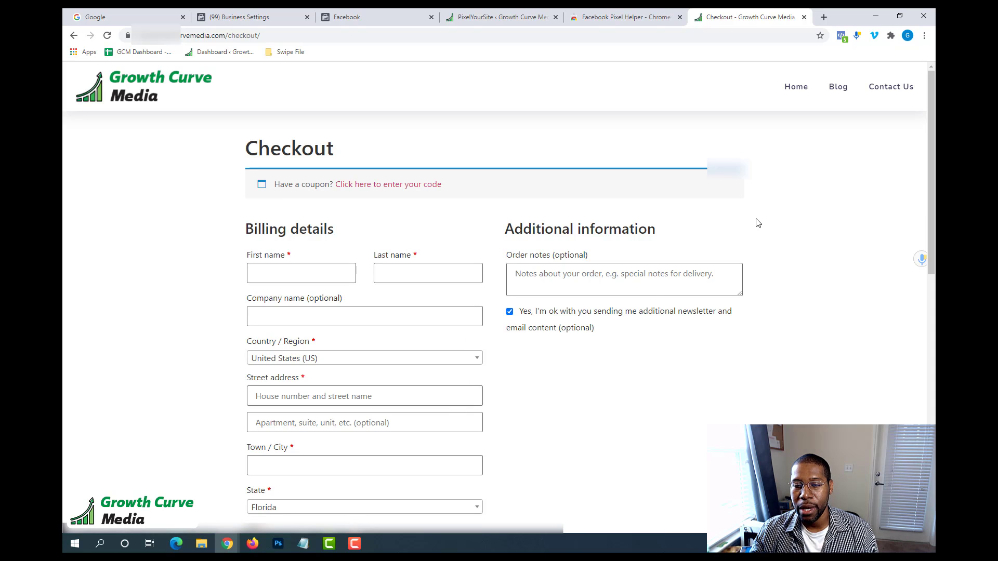
click(842, 36)
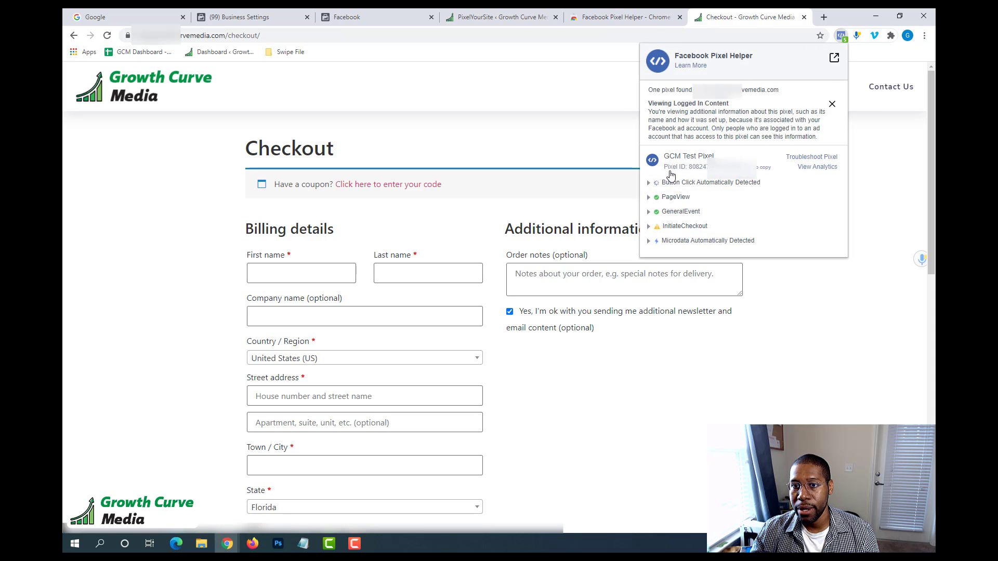
click(648, 227)
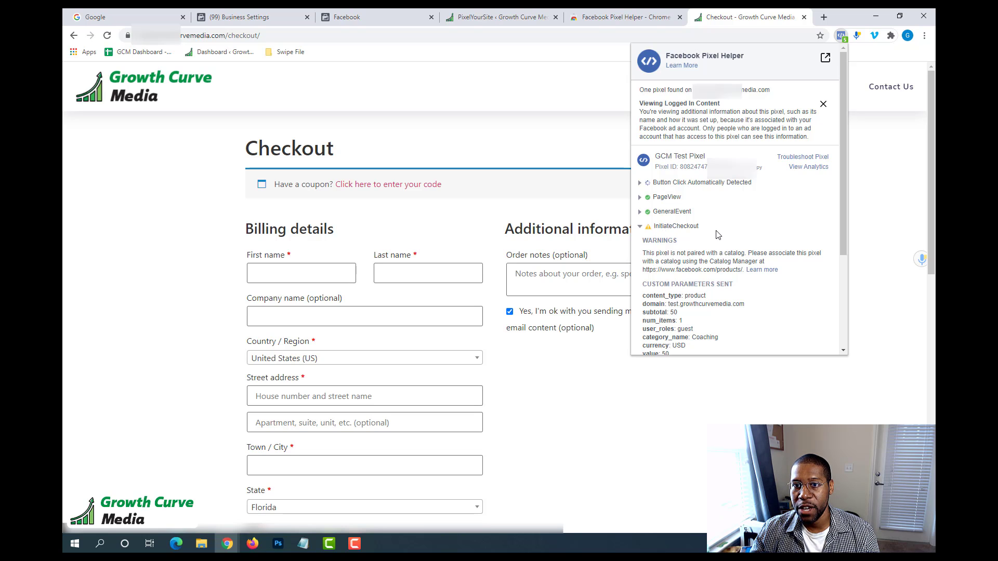
Look over the Checkout page, from its heading through the billing details fields.
drag(249, 149, 426, 139)
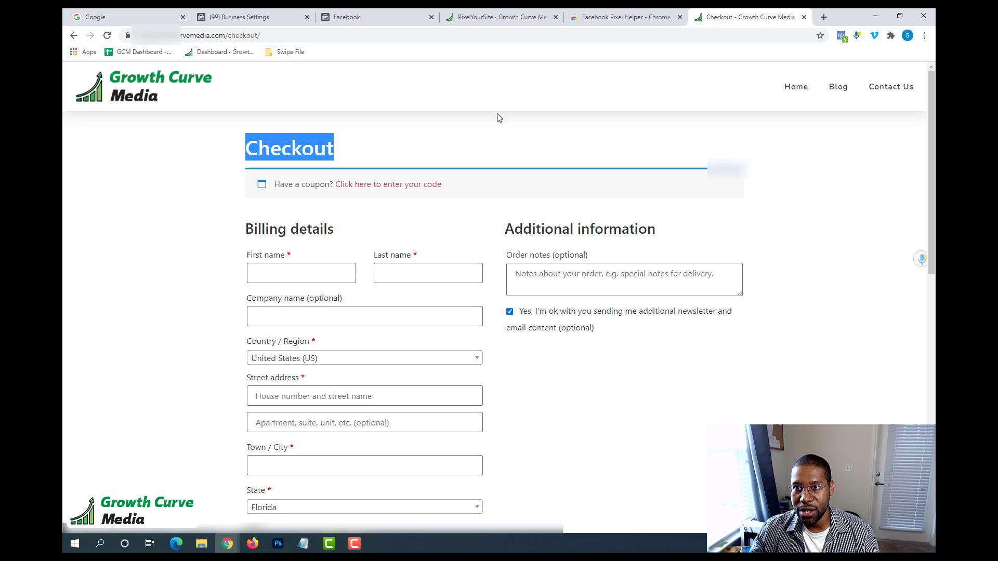
click(384, 225)
scroll(464, 201, down, 8)
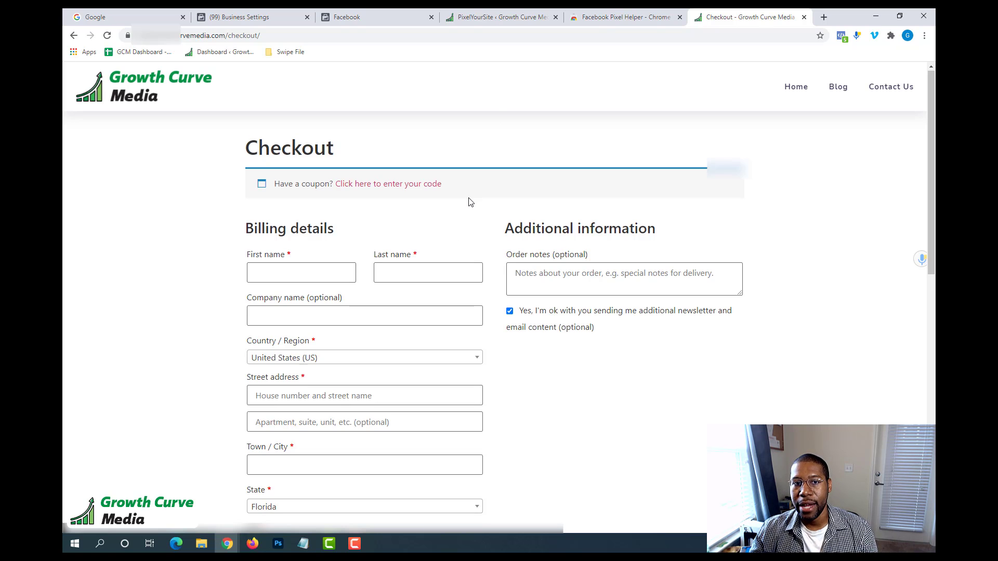
scroll(514, 193, up, 8)
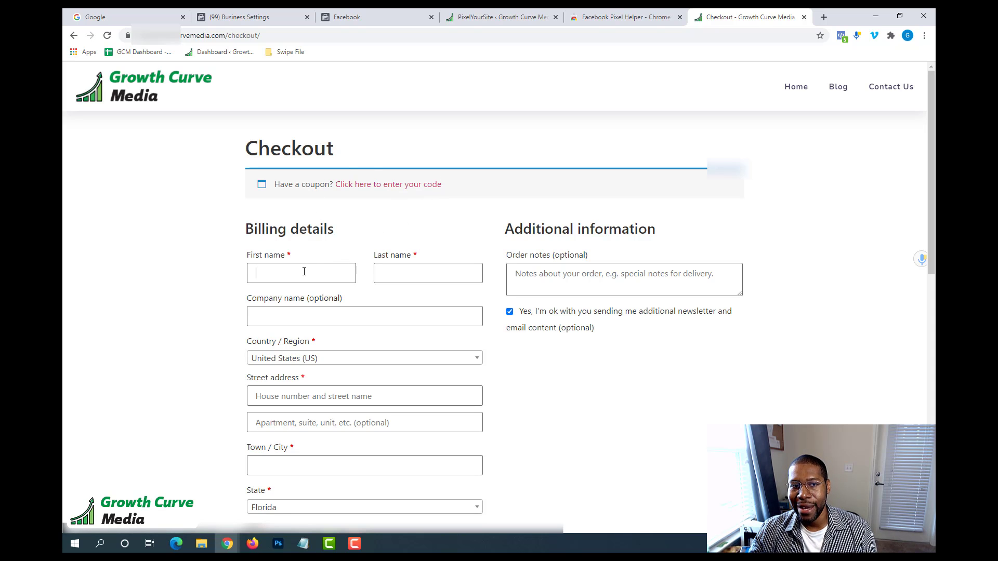
scroll(409, 256, down, 2)
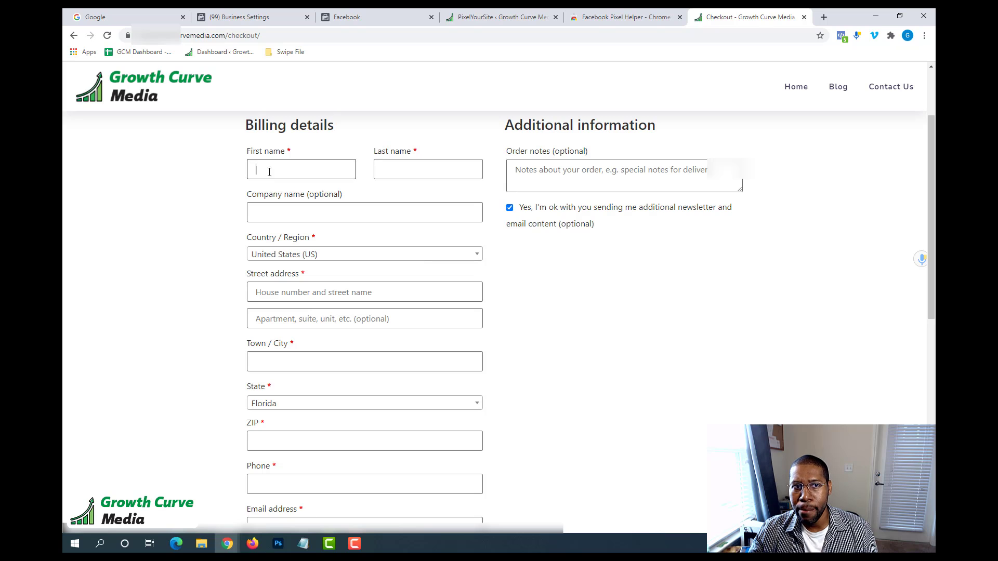
scroll(497, 216, down, 3)
scroll(541, 229, up, 5)
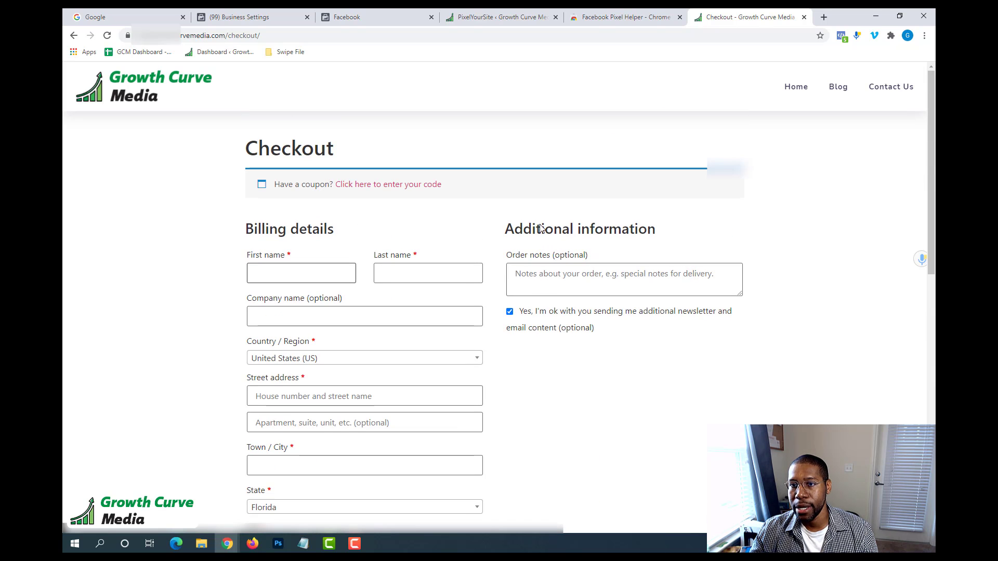
Read the InitiateCheckout event's catalog pairing warning in Facebook Pixel Helper, close it and look over the order summary on the Checkout page.
click(840, 36)
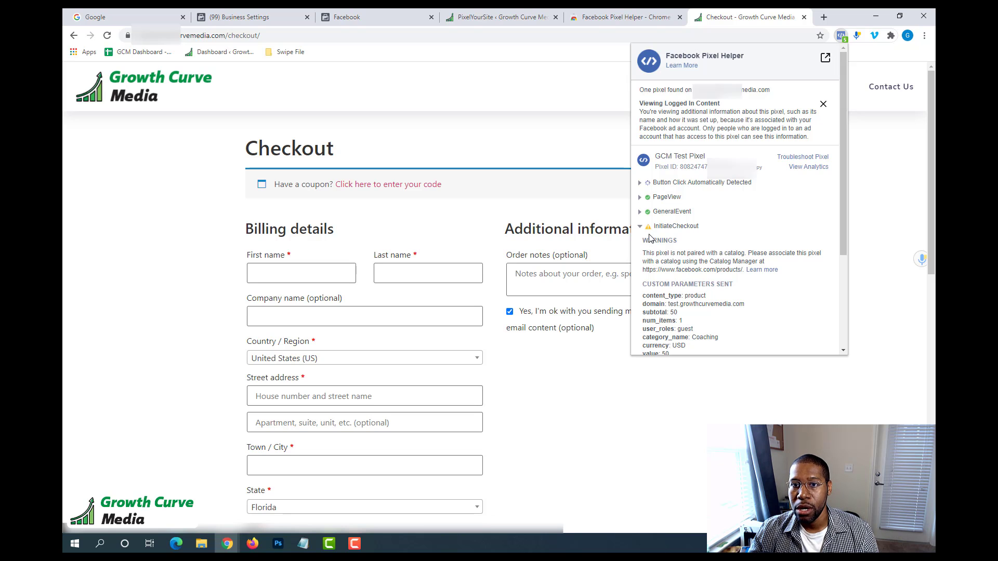
click(641, 227)
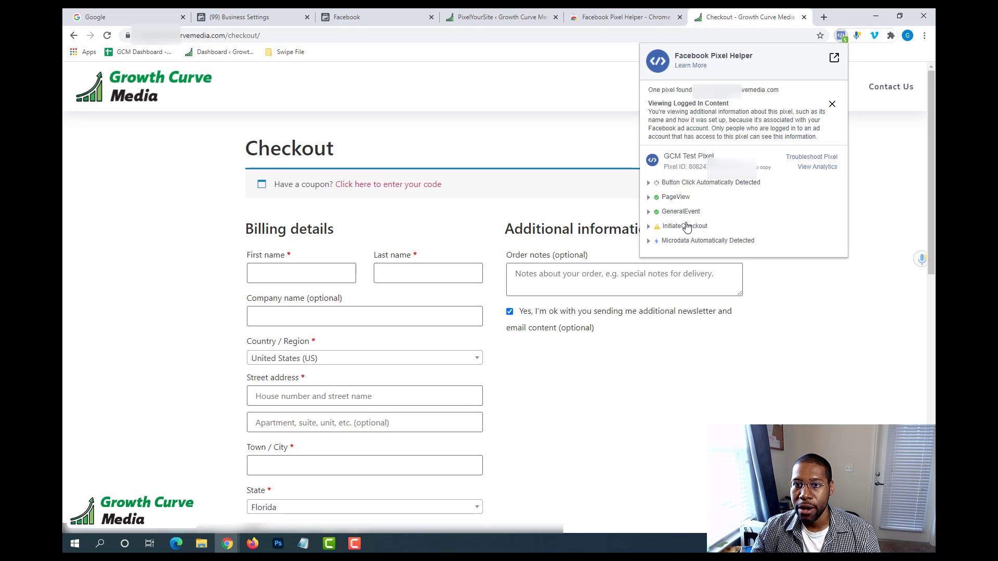
click(651, 228)
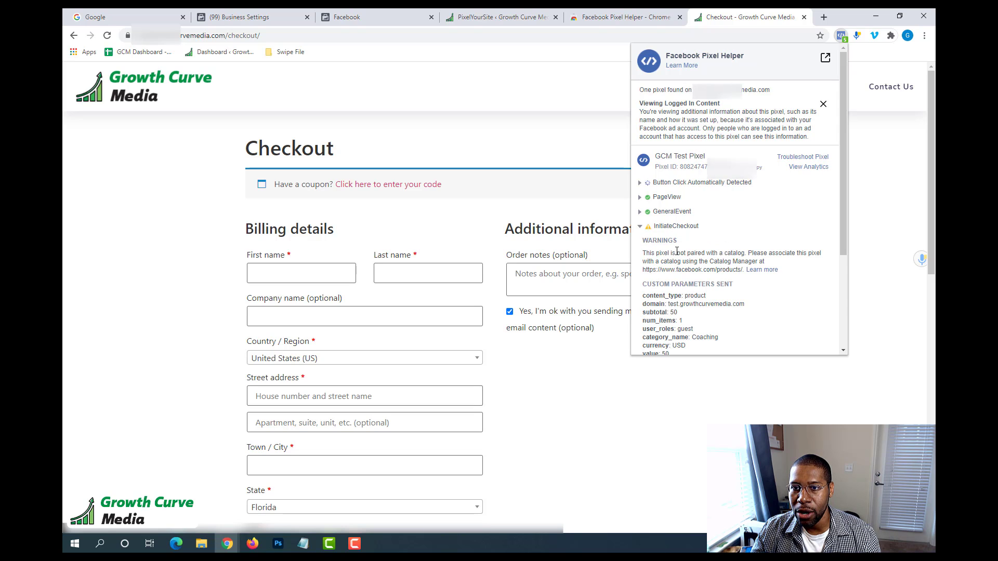
drag(646, 255, 816, 254)
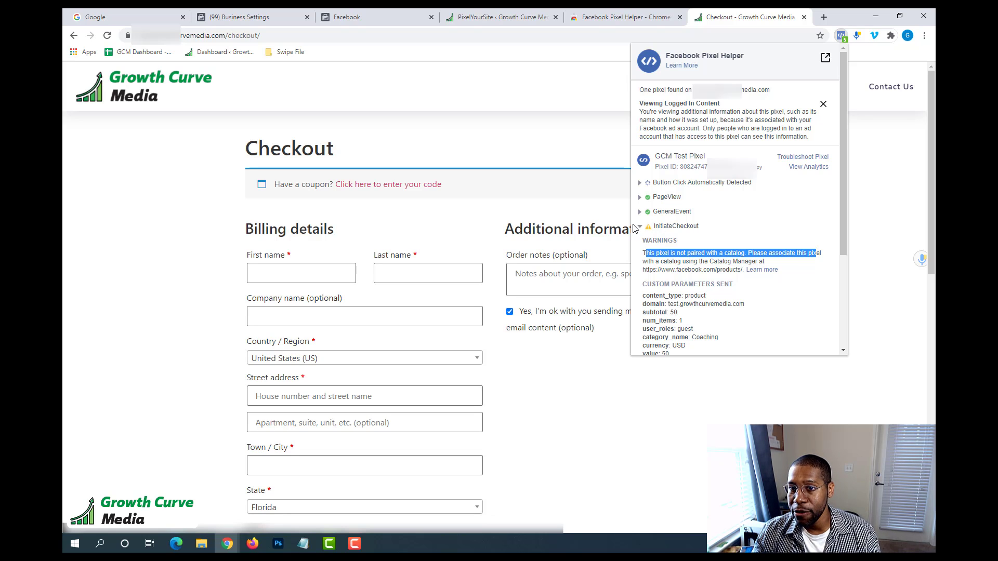
click(644, 249)
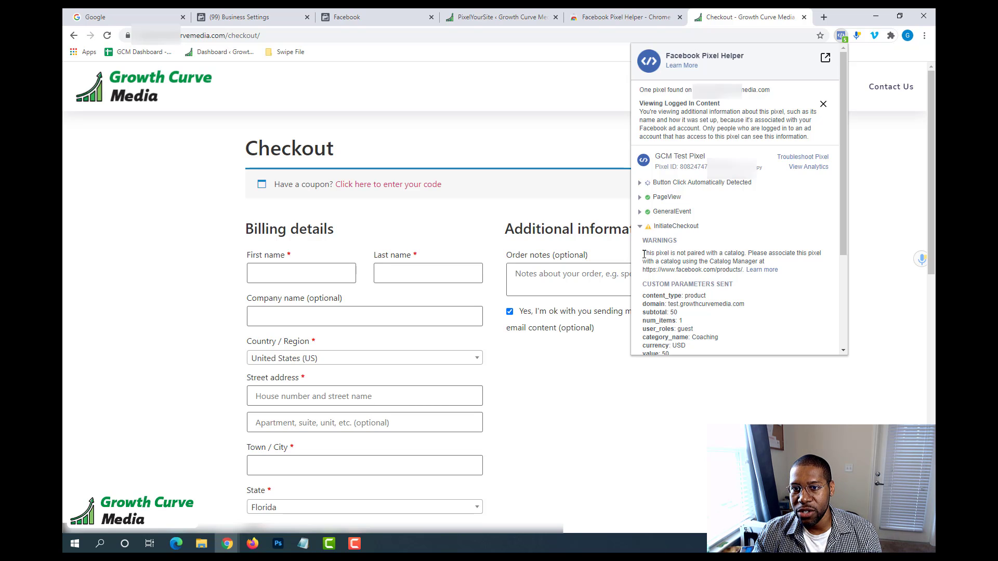
drag(643, 253, 744, 255)
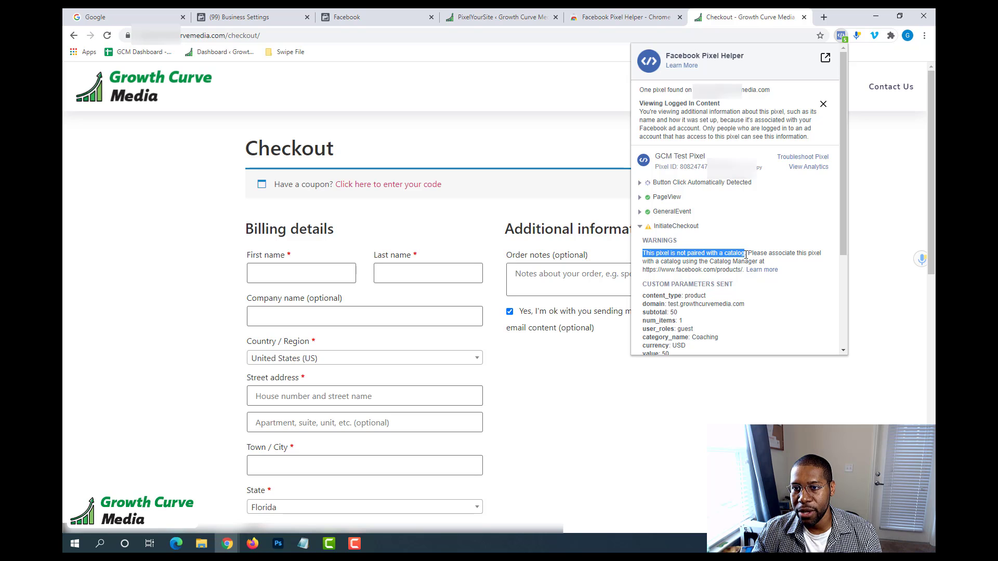
click(647, 229)
click(800, 289)
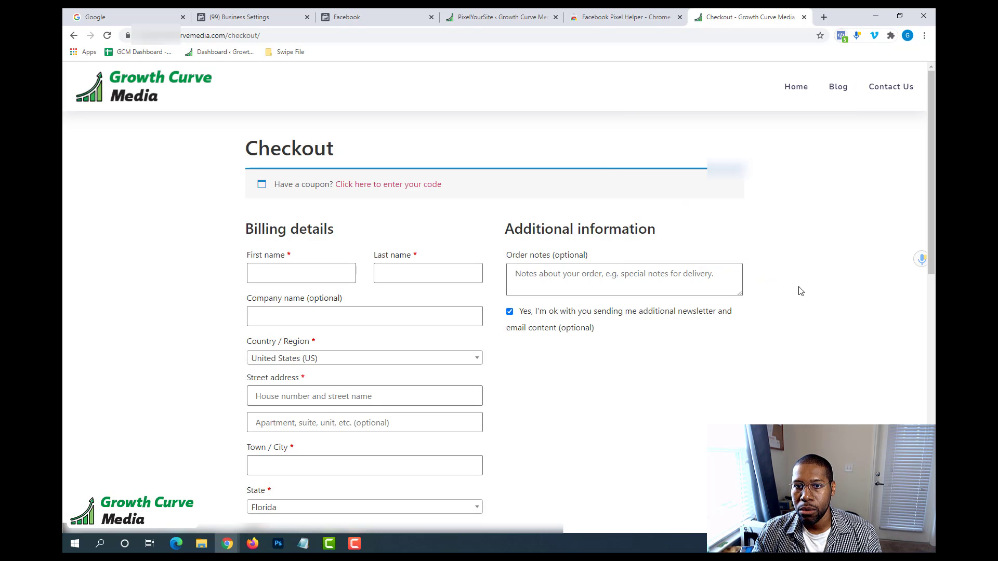
scroll(441, 198, down, 7)
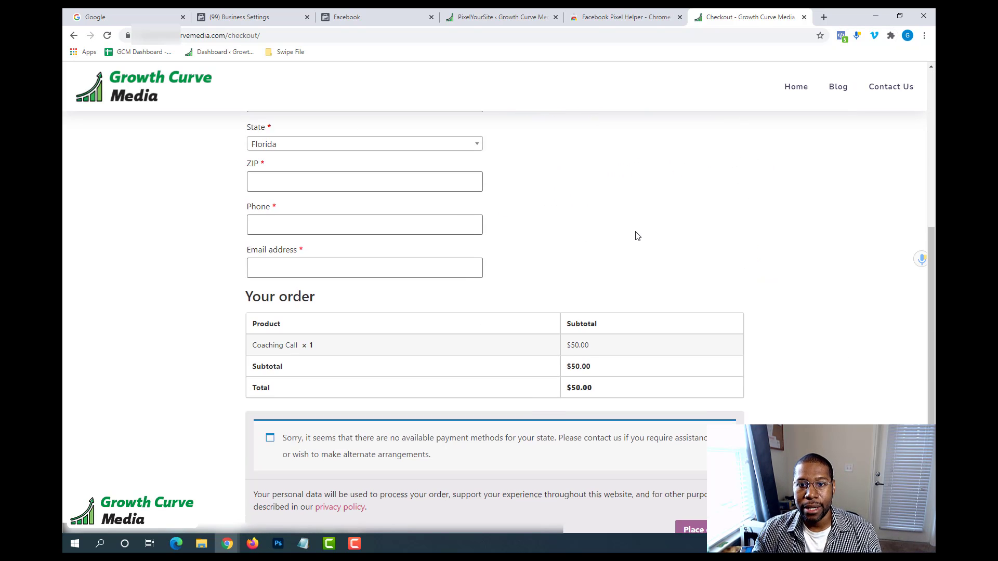
scroll(637, 236, up, 7)
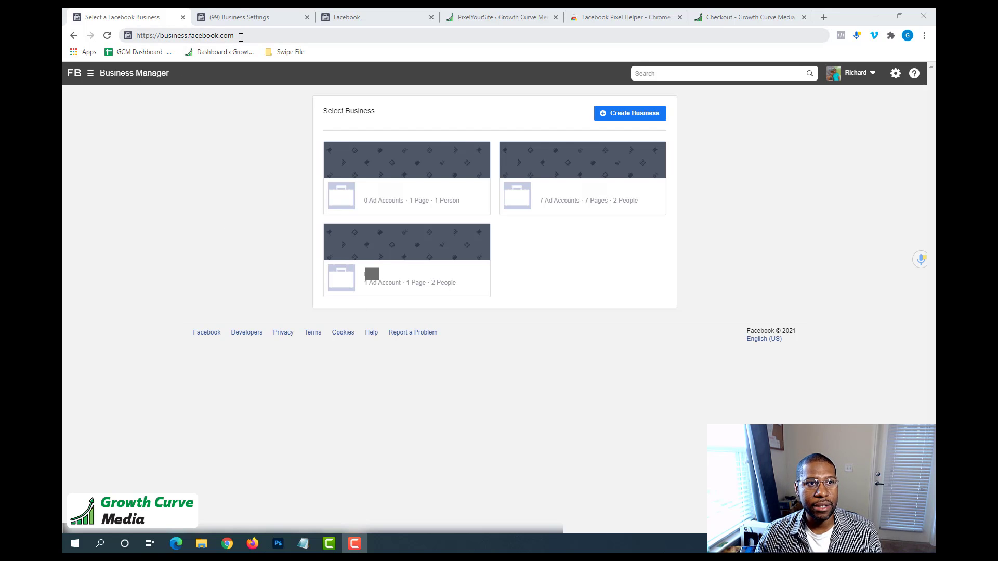
Switch to Facebook Business Manager at business.facebook.com, choose the business with 7 ad accounts and open Events Manager.
drag(241, 38, 148, 41)
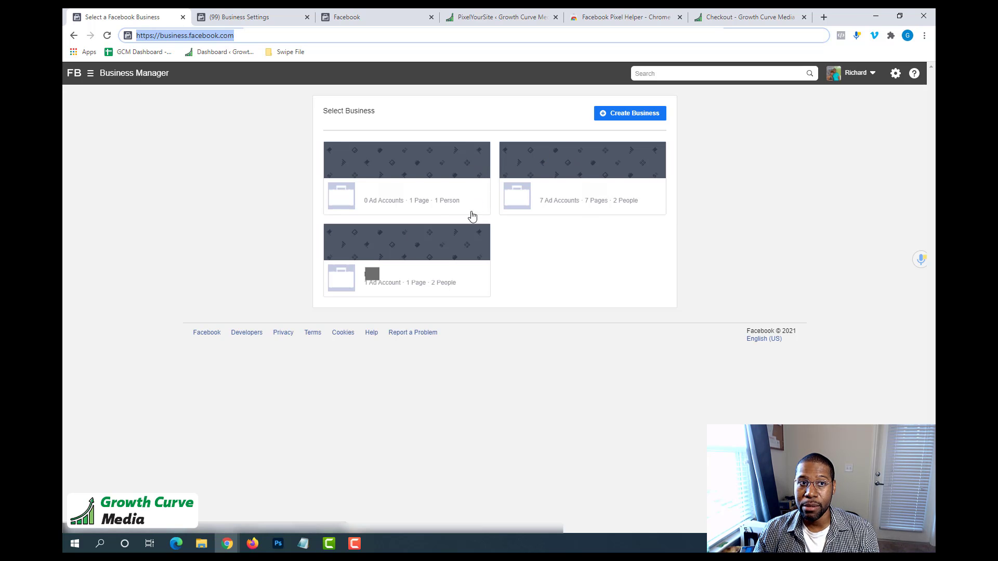
click(576, 200)
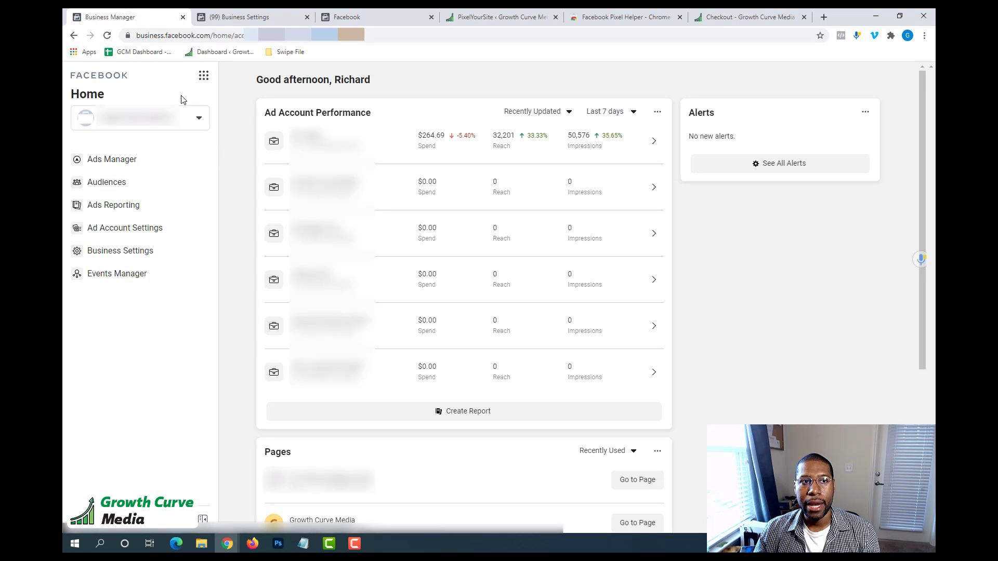
click(203, 77)
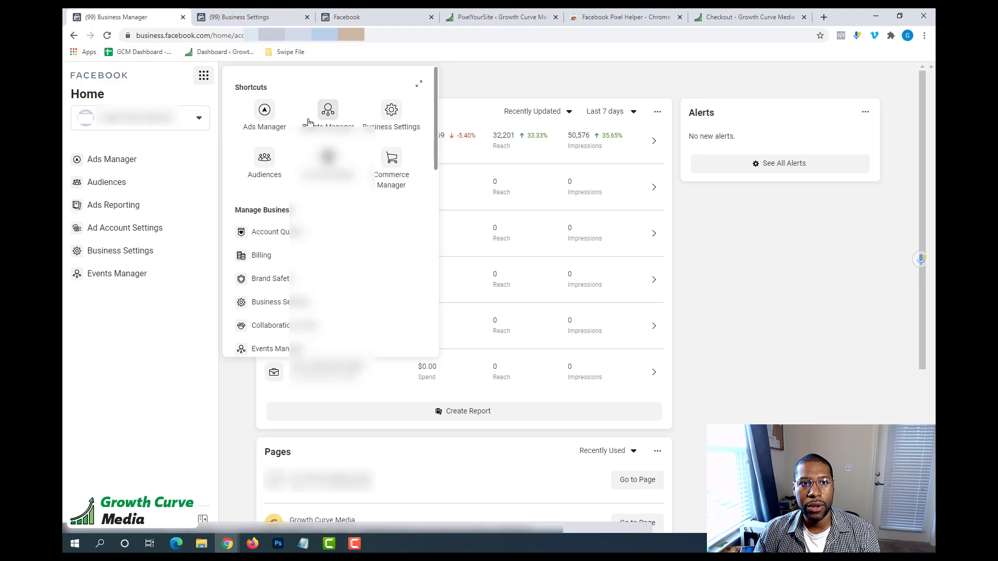
click(333, 114)
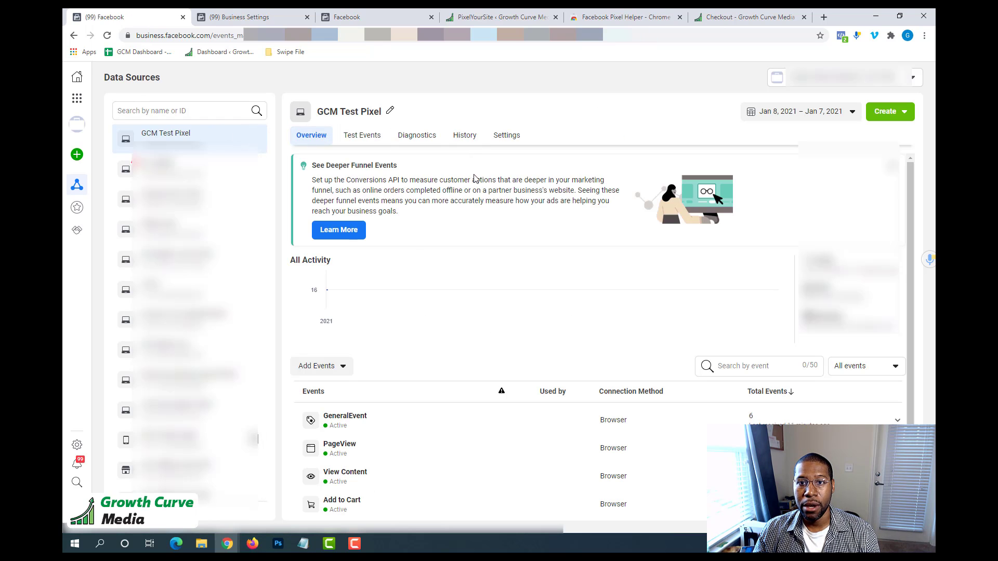
Examine the events listed for the GCM Test Pixel and for the next pixel in the data sources, including its last 28 days of activity.
scroll(475, 181, down, 1)
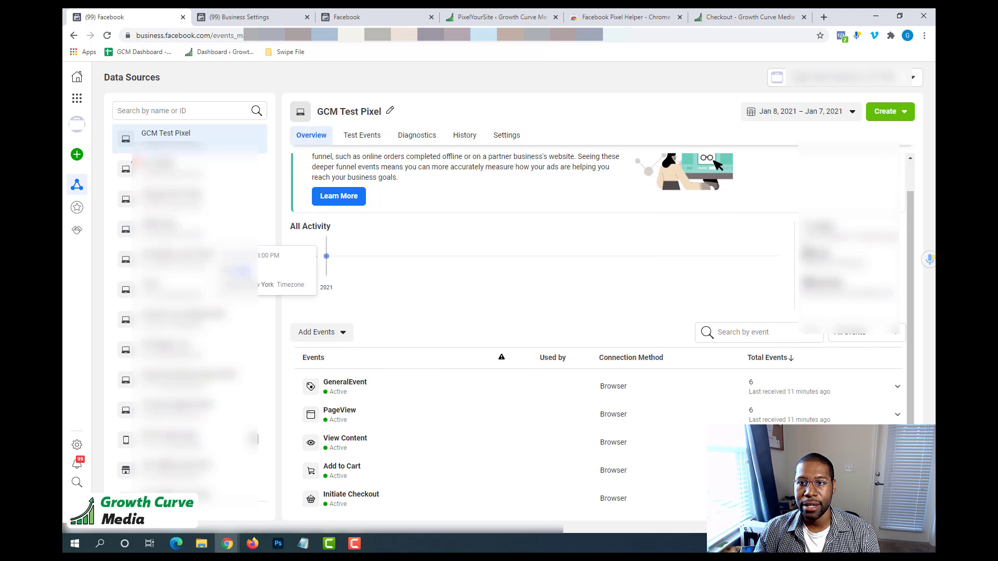
drag(803, 237, 900, 238)
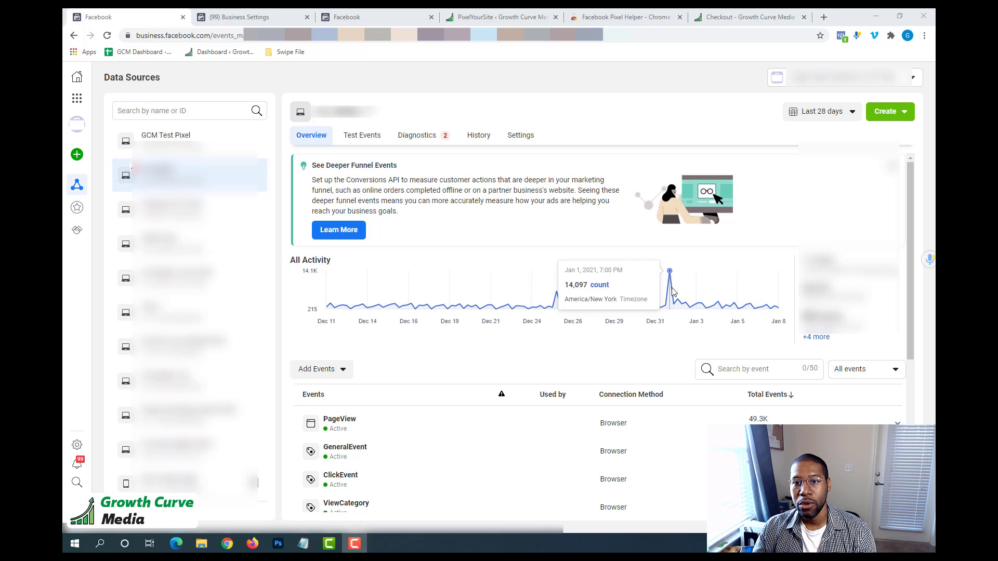
scroll(408, 364, down, 3)
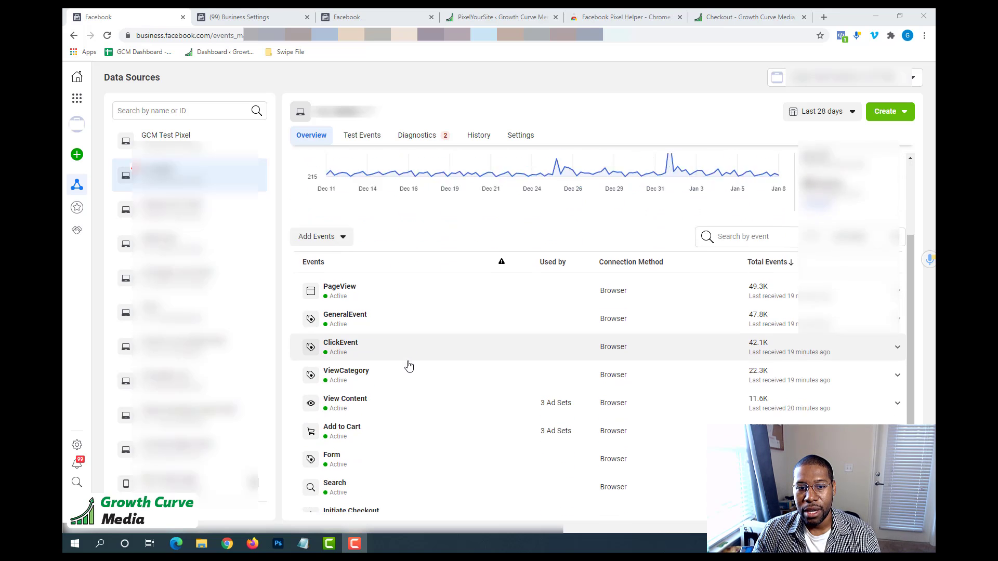
scroll(408, 366, down, 2)
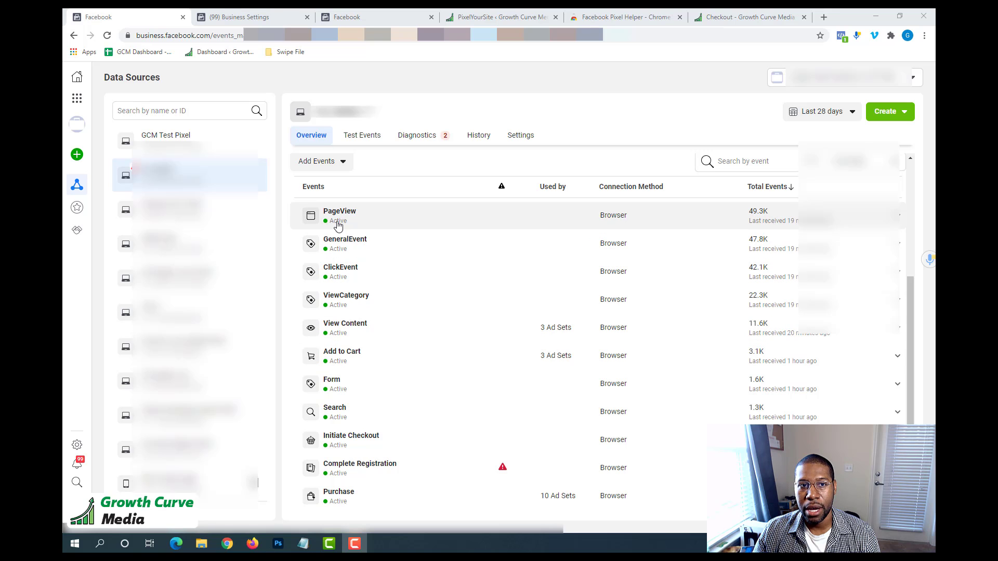
Examine the selected pixel's funnel events on its overview, from PageView and View Content through Add to Cart, Initiate Checkout and Purchase.
scroll(421, 239, up, 3)
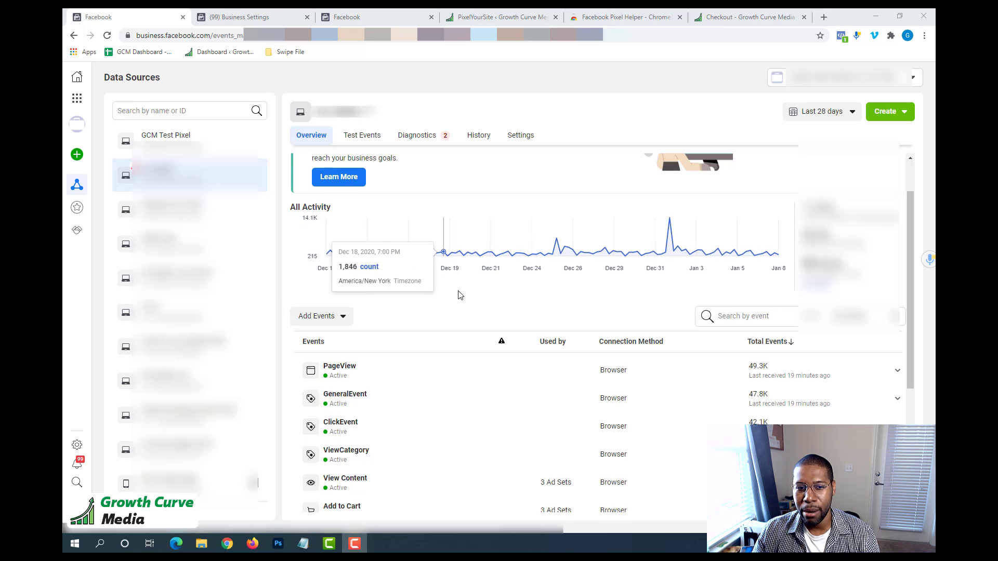
scroll(459, 295, down, 2)
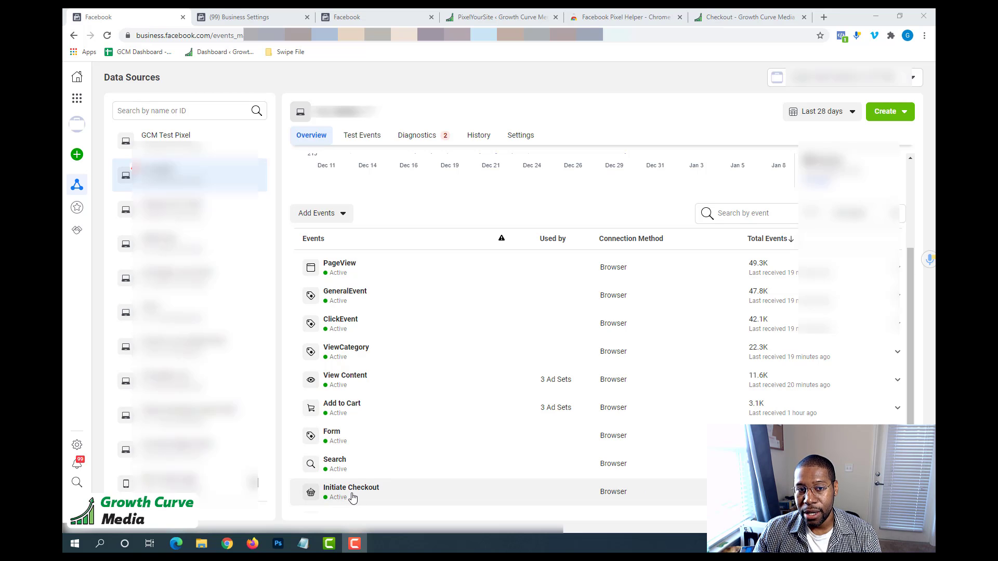
scroll(352, 498, down, 2)
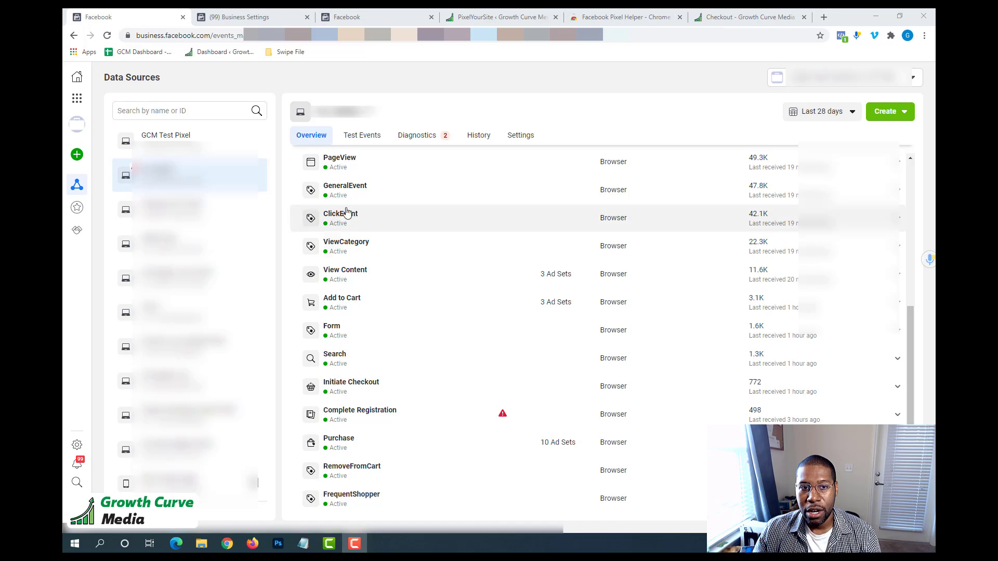
scroll(338, 219, up, 1)
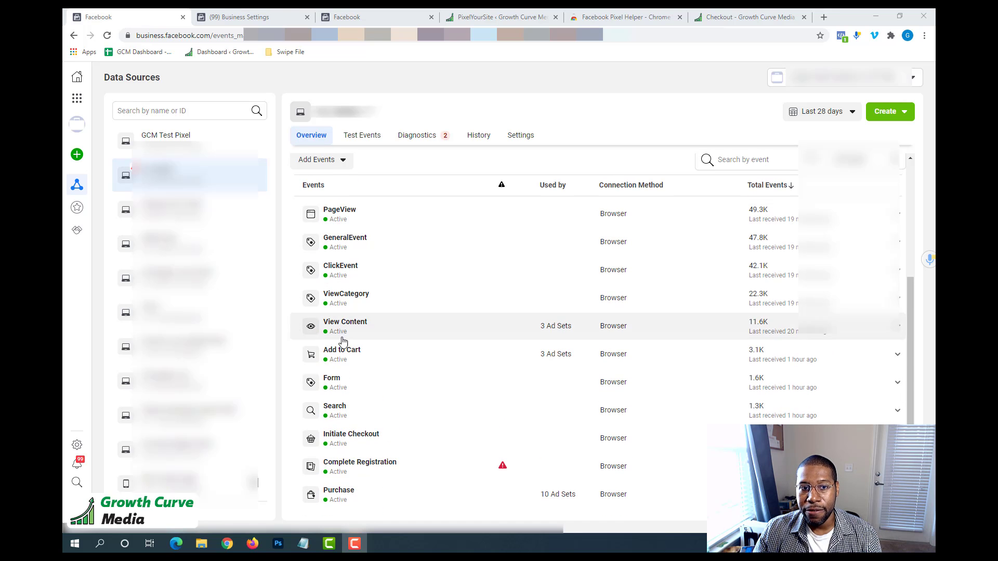
scroll(344, 424, down, 1)
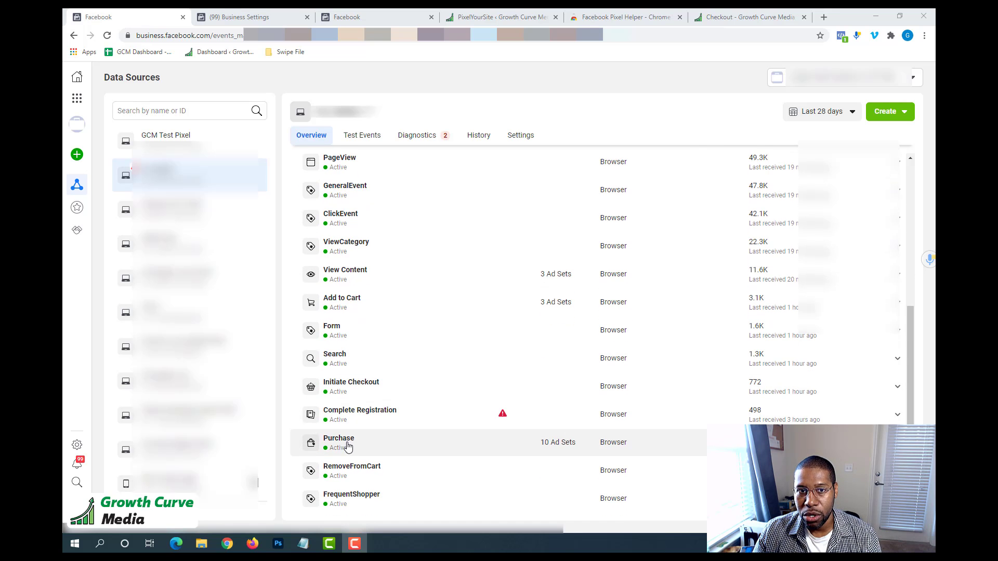
scroll(372, 287, up, 2)
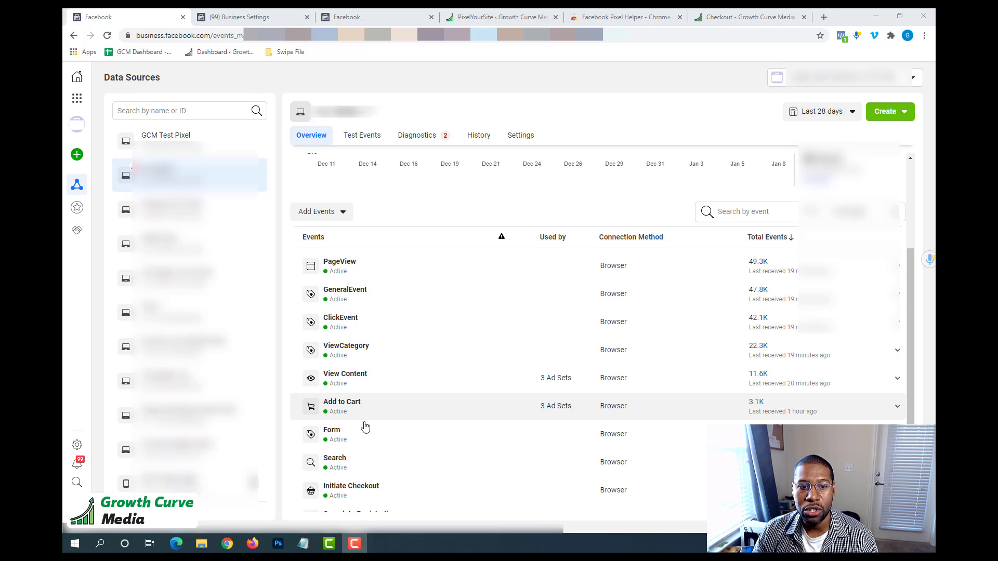
scroll(364, 436, down, 2)
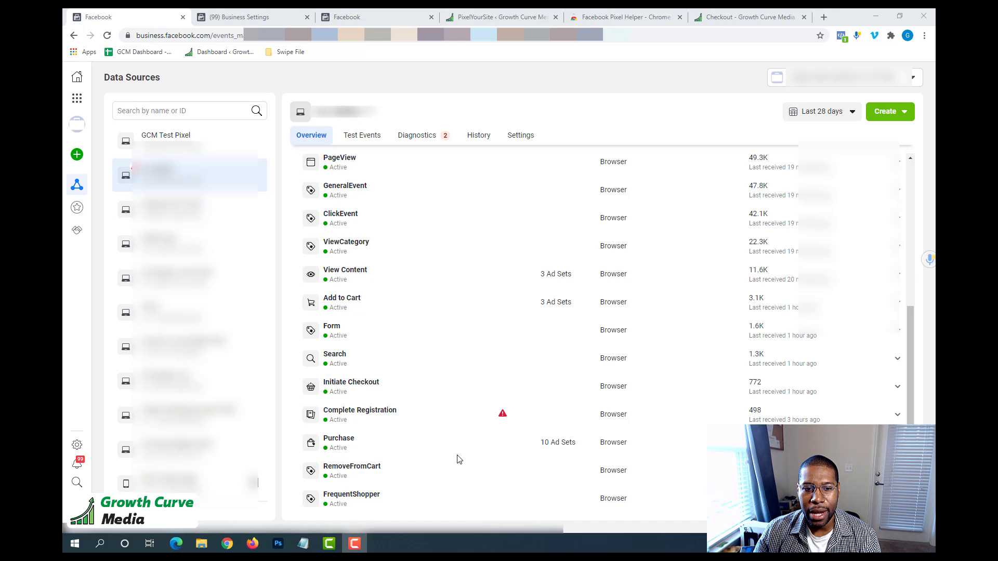
scroll(455, 455, up, 2)
scroll(452, 460, down, 2)
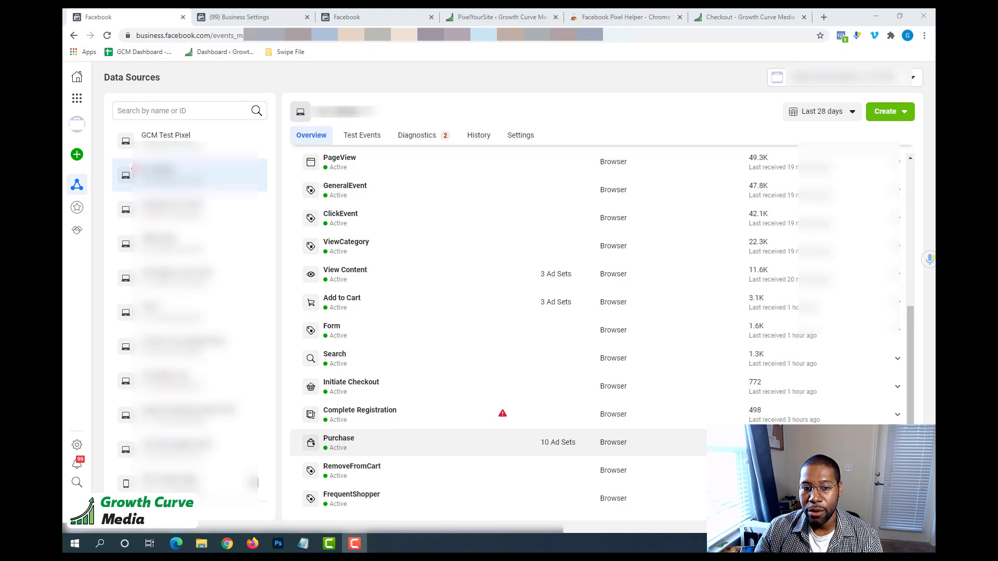
scroll(645, 408, up, 4)
scroll(642, 403, down, 4)
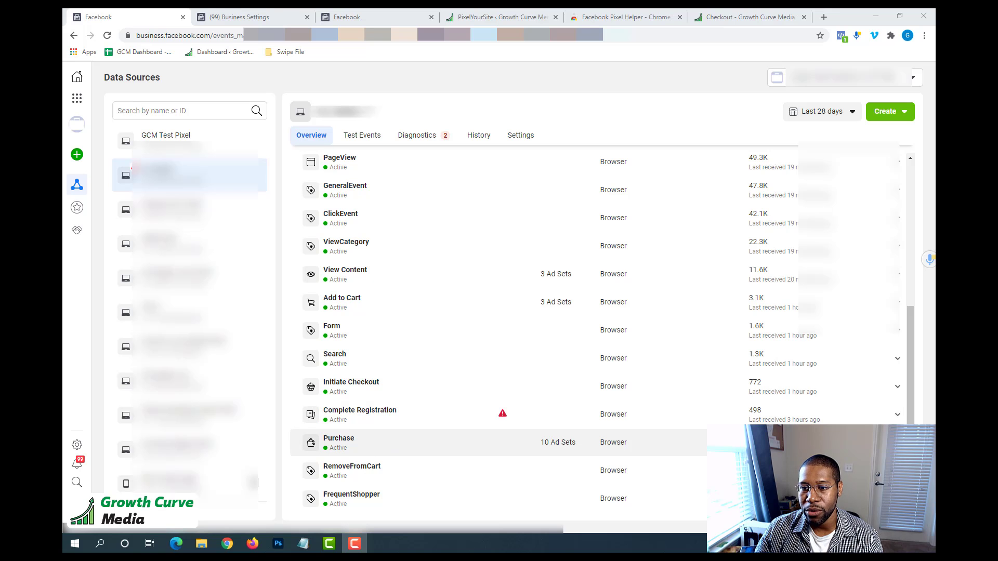
Review the selected pixel's All Activity graph together with the first events listed beneath it.
scroll(827, 403, up, 4)
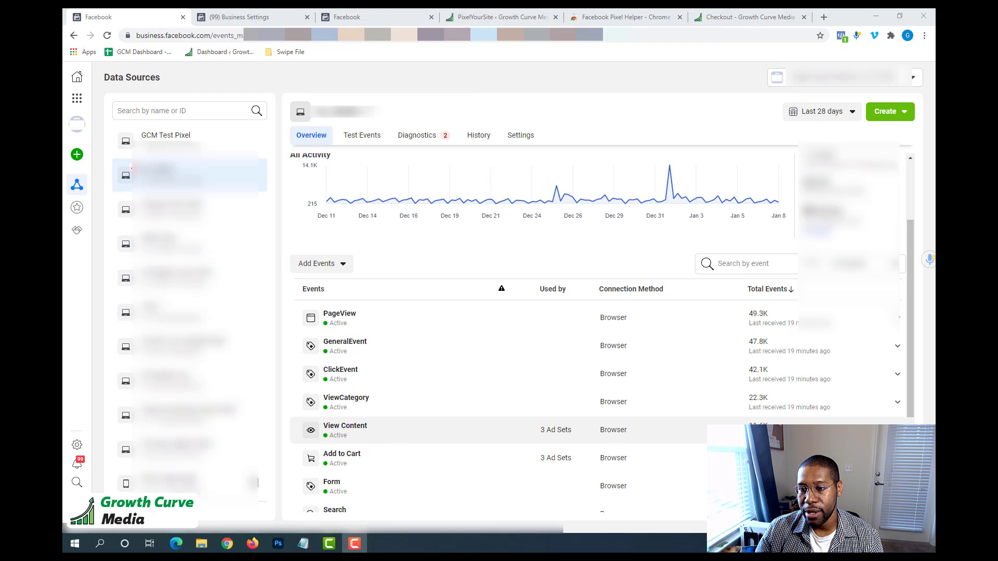
scroll(639, 246, up, 2)
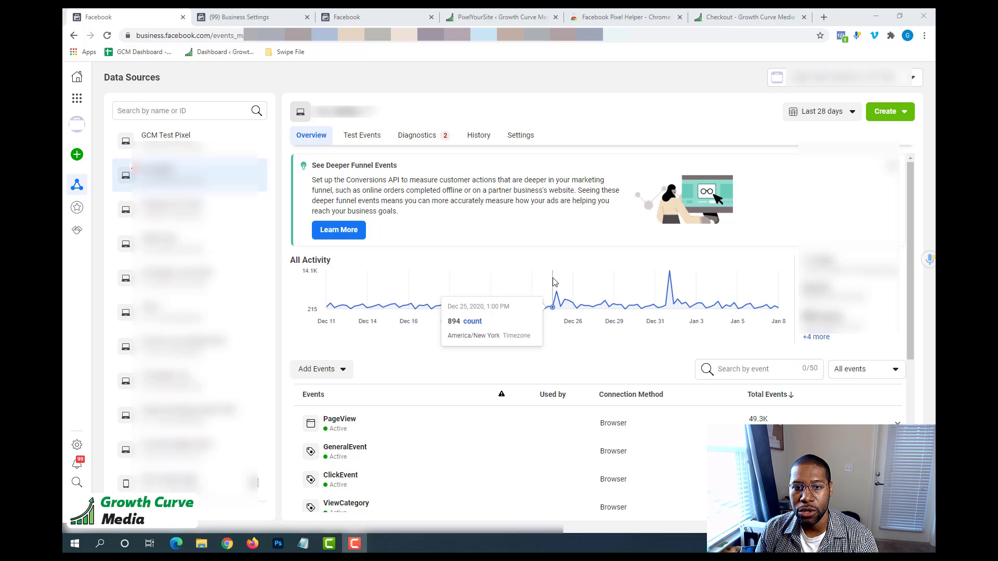
scroll(374, 358, down, 2)
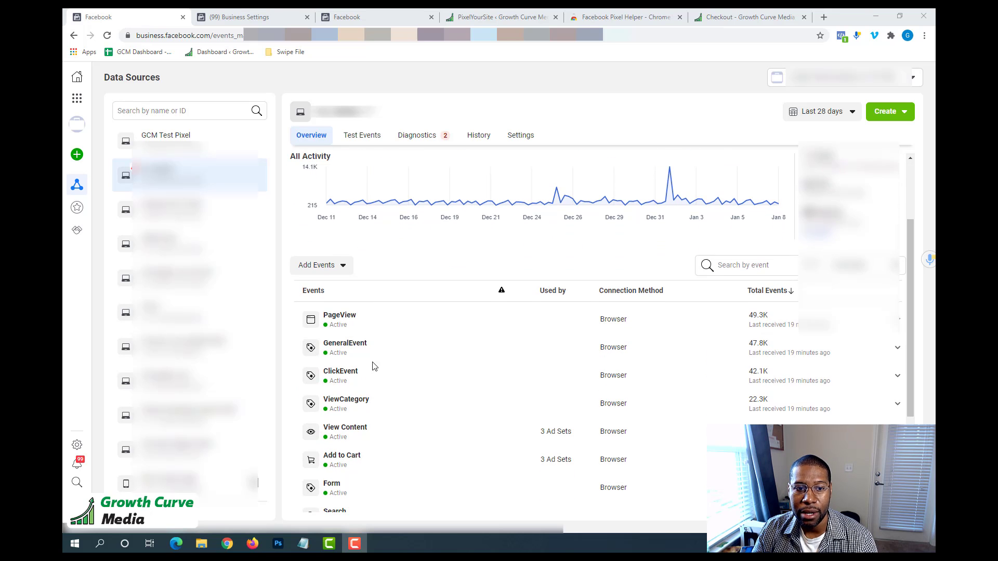
scroll(473, 334, up, 2)
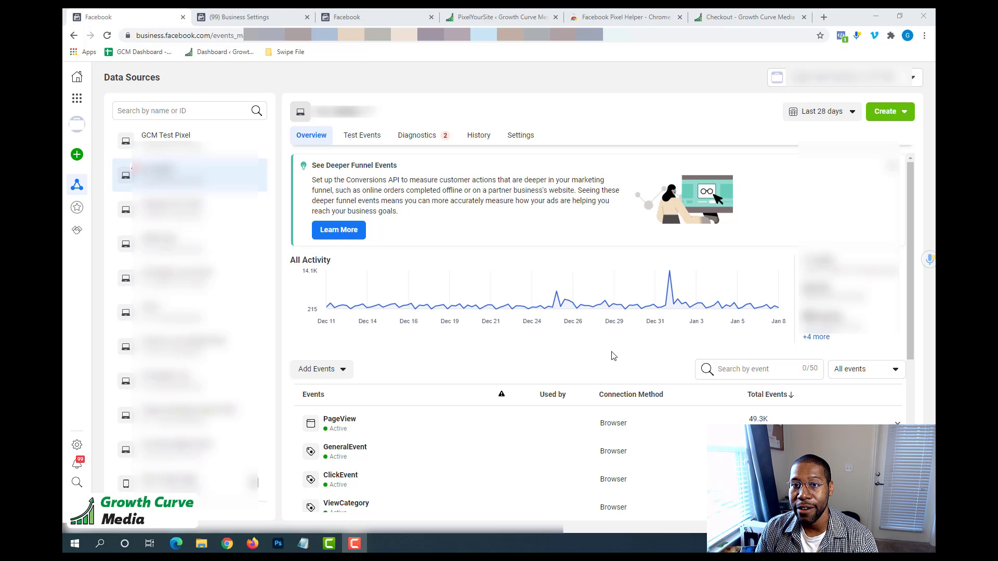
Check the pixel found on the Events Manager page with Facebook Pixel Helper, highlight the extension's name and close it.
click(841, 37)
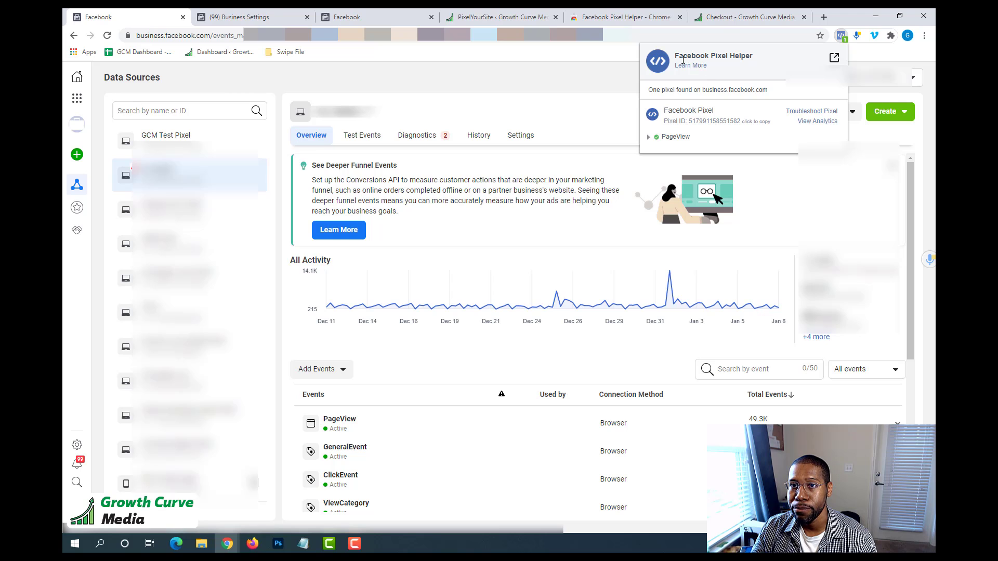
drag(674, 56, 772, 58)
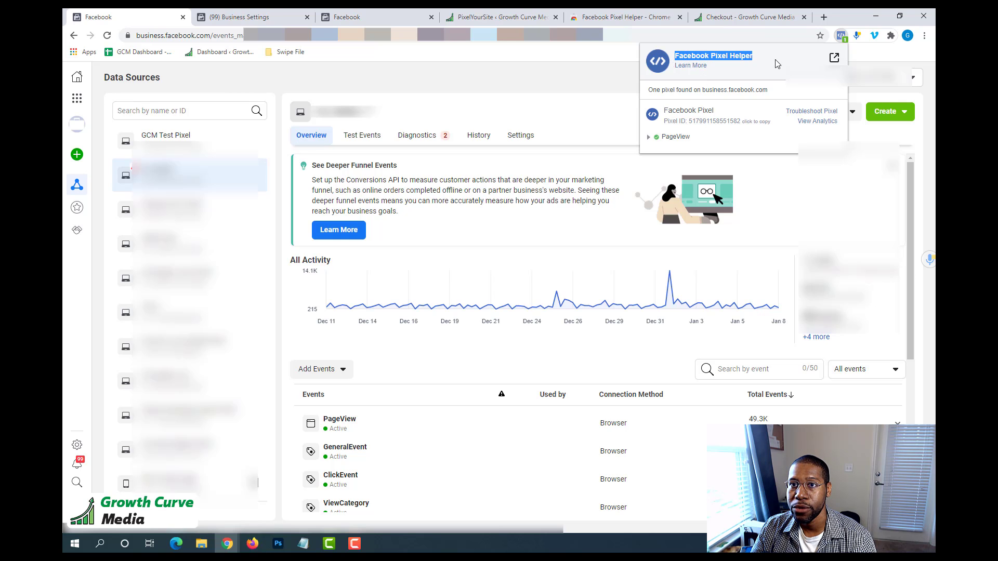
click(568, 88)
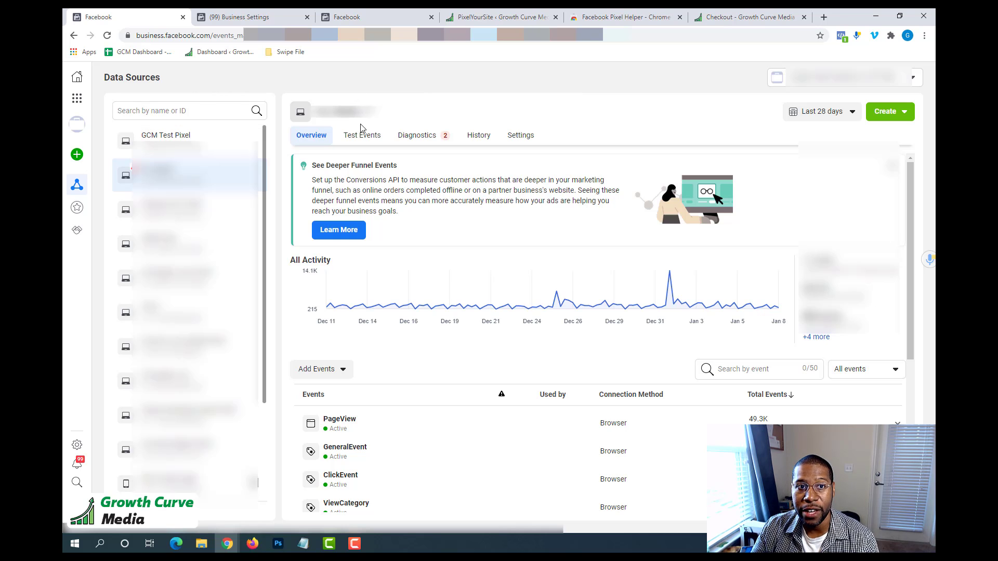
Select the GCM Test Pixel in the data sources and examine its events and All Activity graph.
click(166, 136)
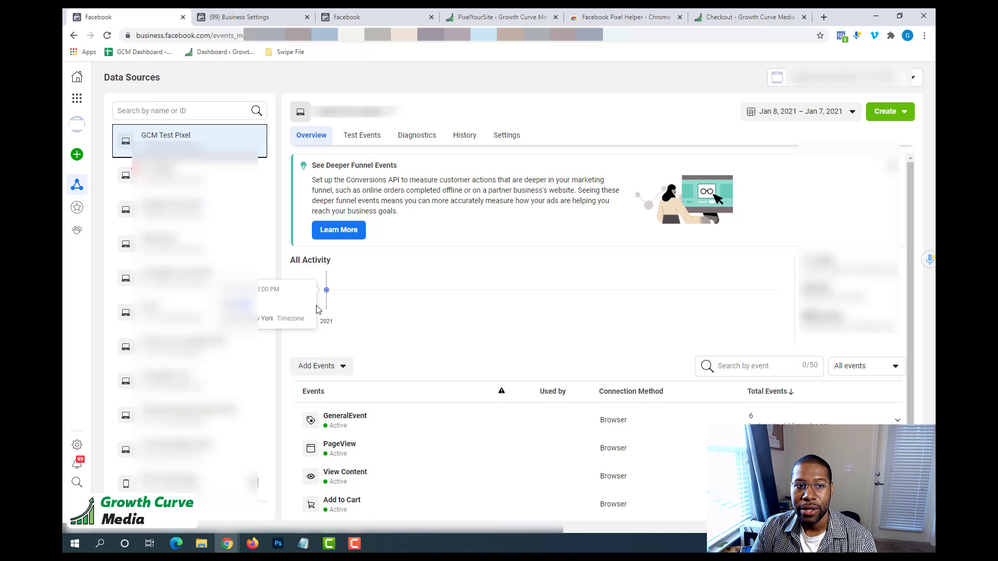
scroll(346, 364, down, 1)
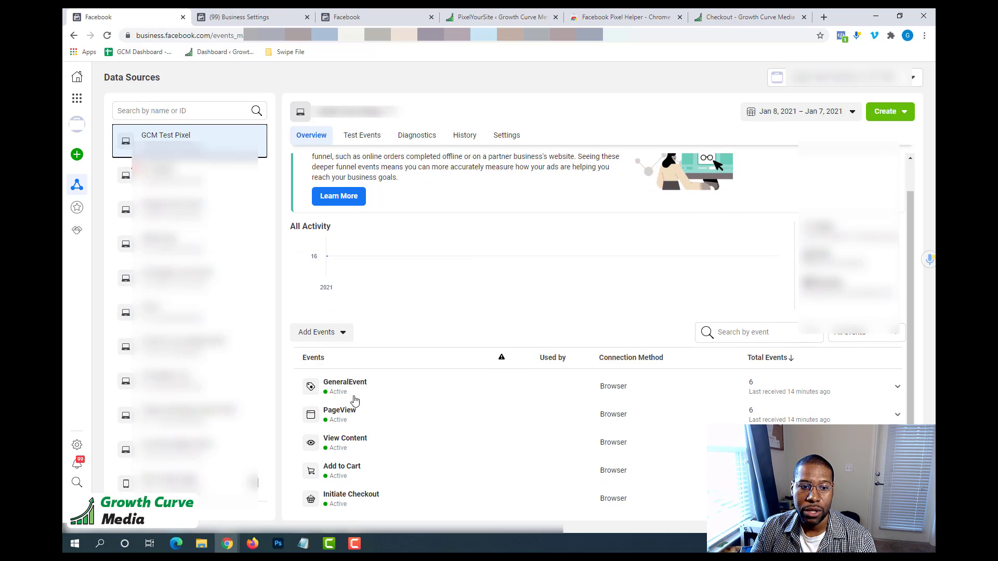
mouse_move(327, 256)
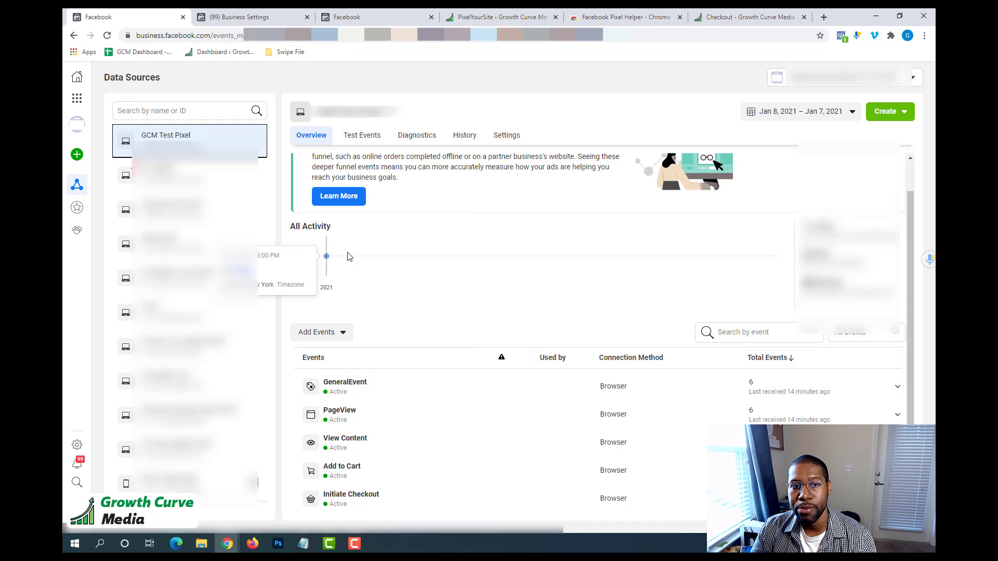